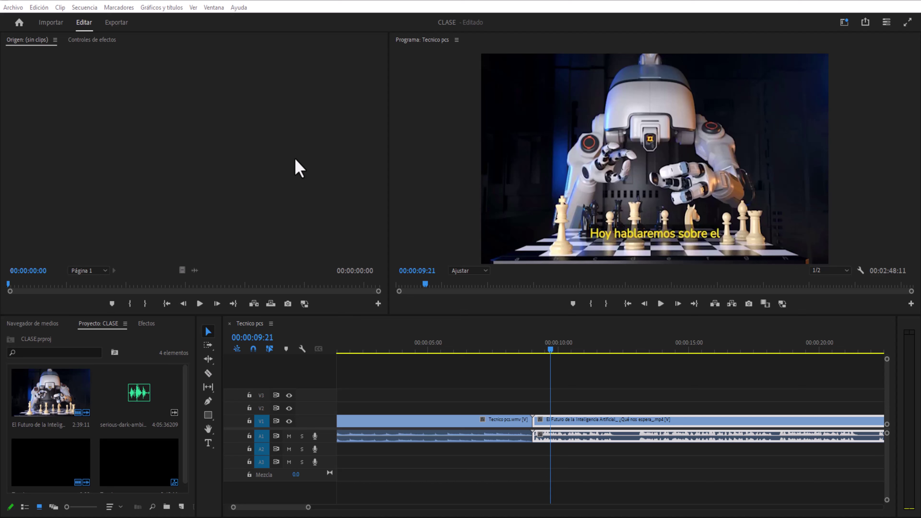
# Switch the editing layout to the Efectos workspace
pyautogui.click(426, 351)
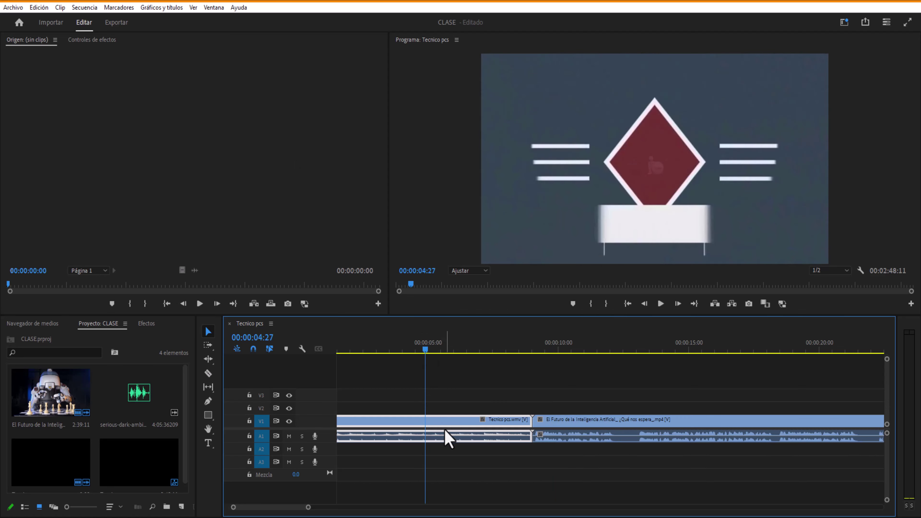
pyautogui.click(609, 351)
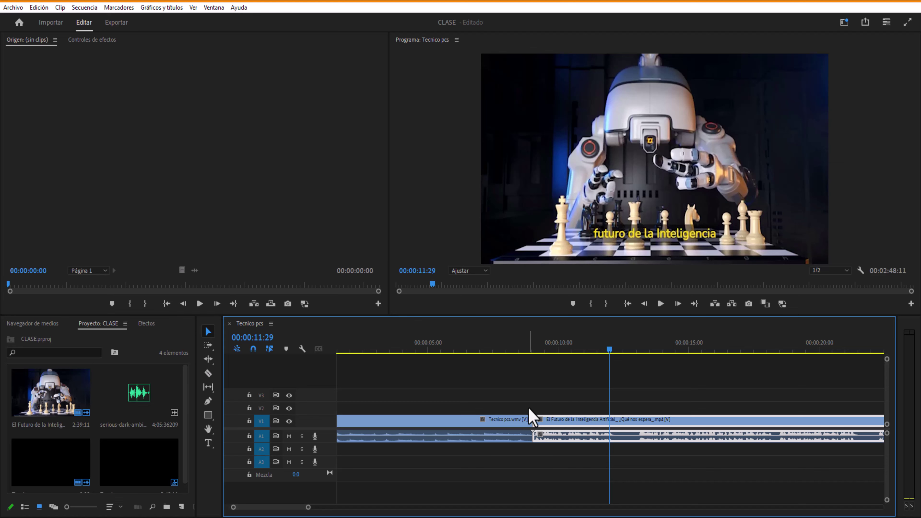
pyautogui.click(213, 8)
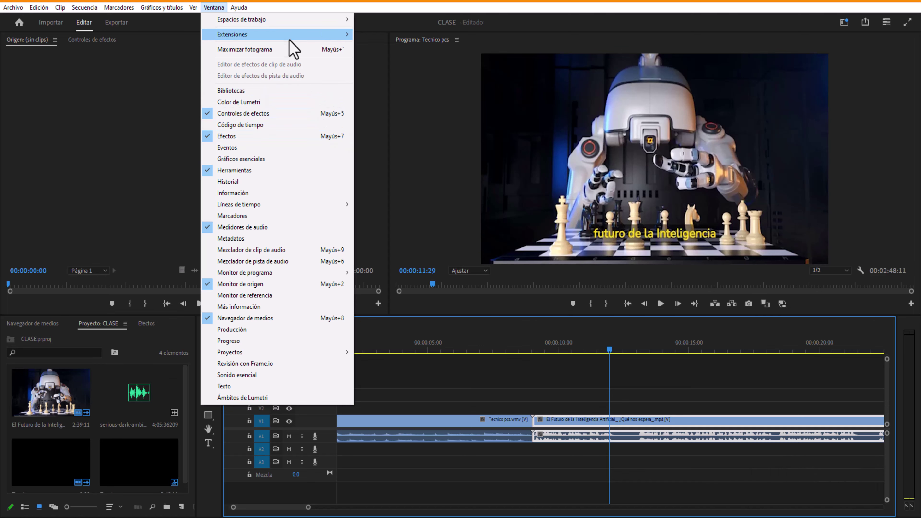
pyautogui.moveTo(277, 26)
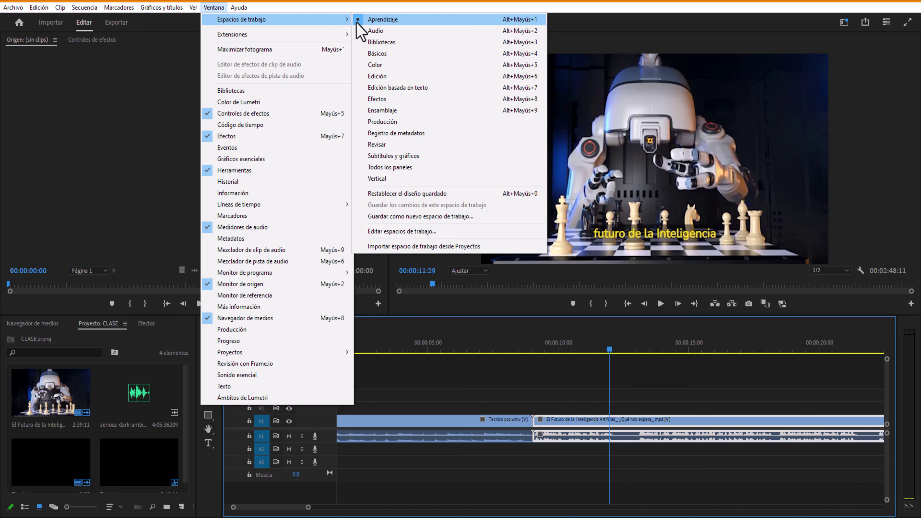
pyautogui.click(390, 102)
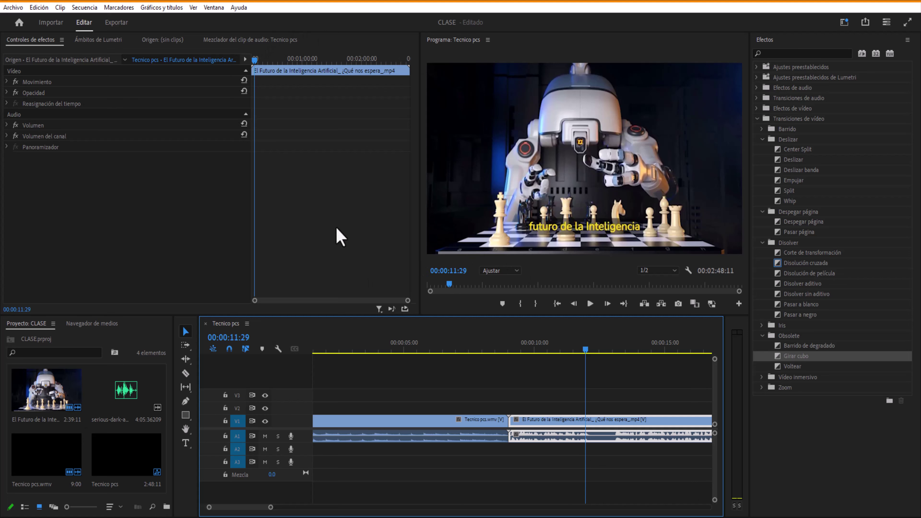
# Show the Transiciones de vídeo categories and collapse the Deslizar and Disolver folders inside it
pyautogui.click(757, 119)
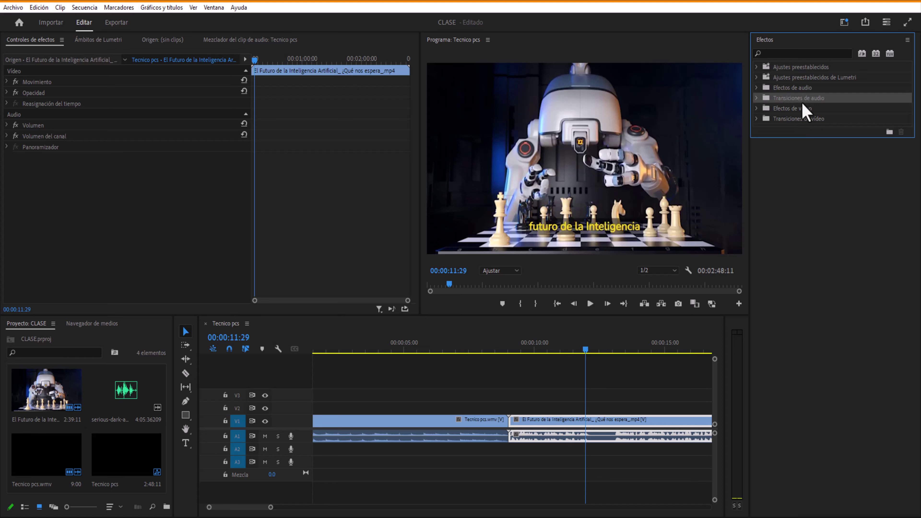
pyautogui.click(800, 122)
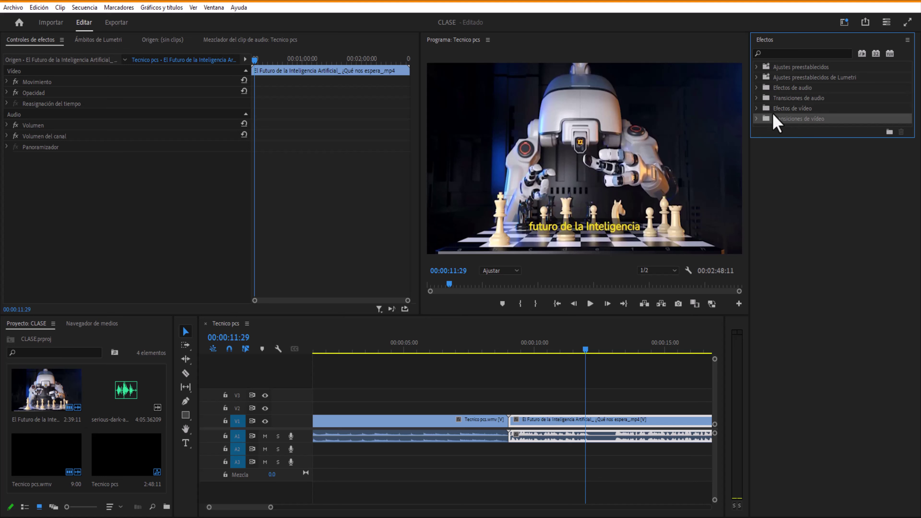
pyautogui.click(756, 119)
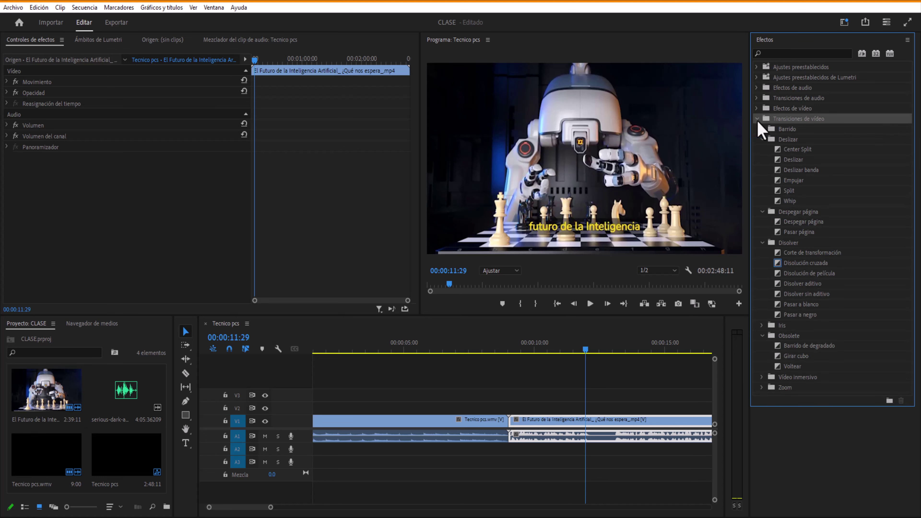
pyautogui.click(762, 140)
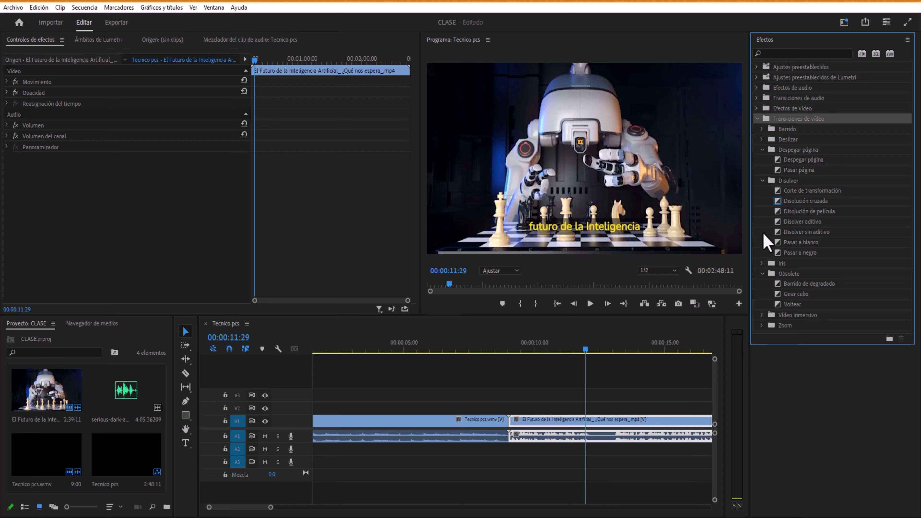
pyautogui.click(762, 181)
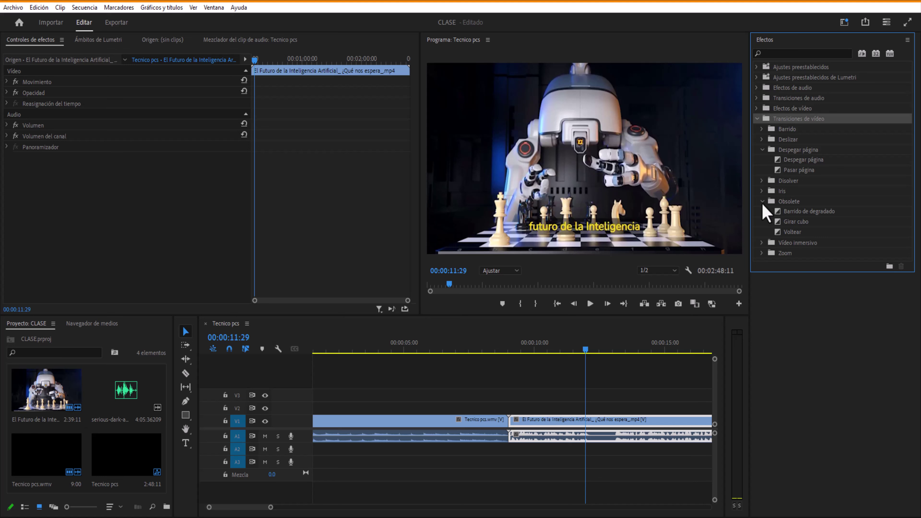
# Apply the Despegar página transition to the V1 cut between Tecnico pcs.wmv and the El Futuro de la Inteligencia Artificial clip
pyautogui.click(788, 163)
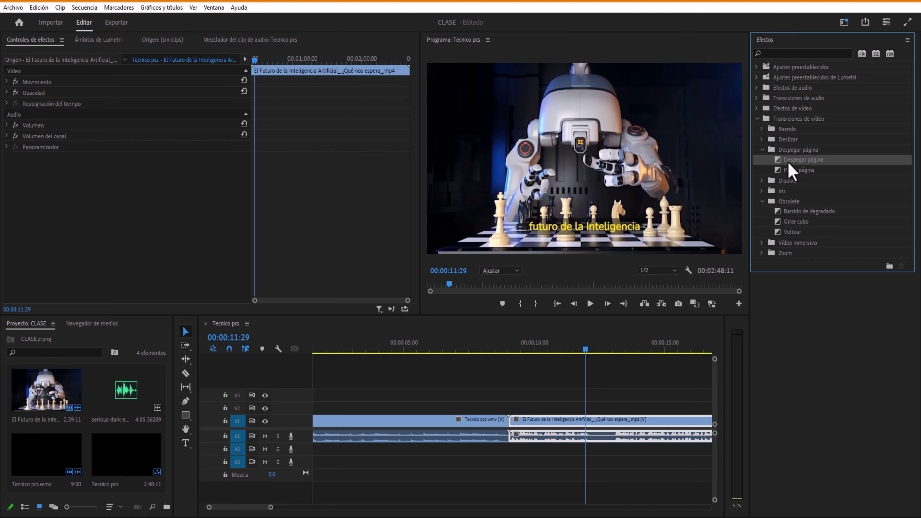
pyautogui.moveTo(788, 164); pyautogui.dragTo(508, 418)
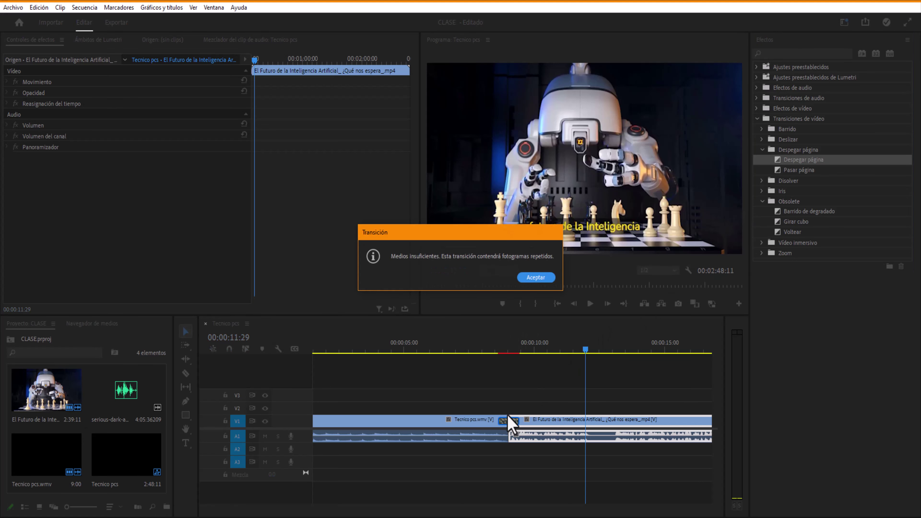
pyautogui.click(542, 279)
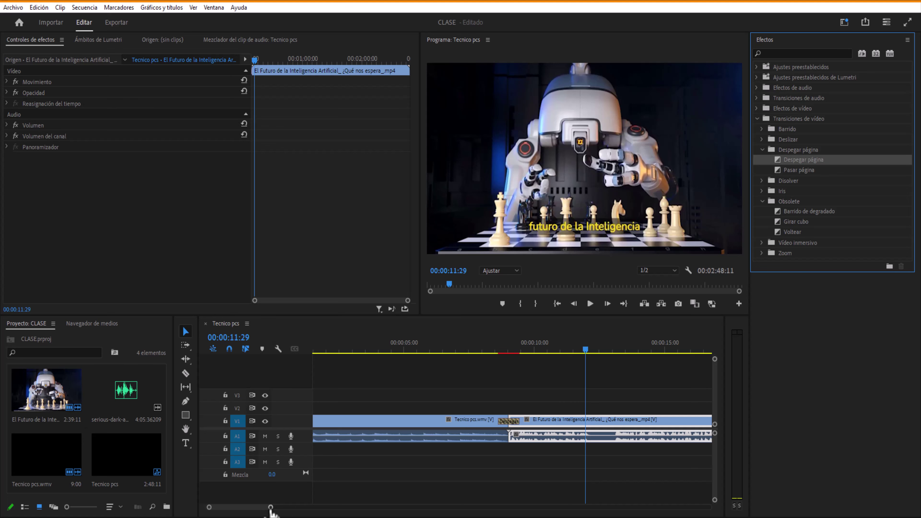
# Scrub through the Despegar página transition at the cut to preview its effect
pyautogui.moveTo(270, 507); pyautogui.dragTo(235, 508)
pyautogui.click(507, 423)
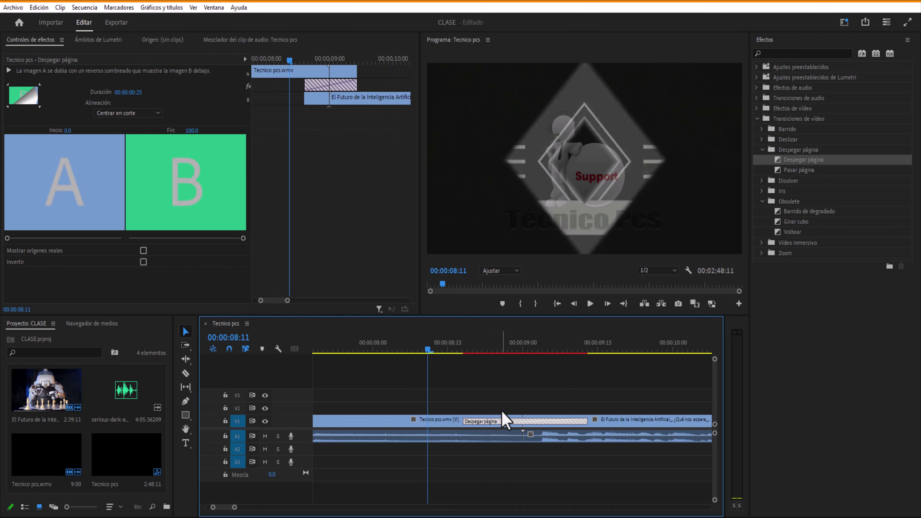
pyautogui.click(488, 402)
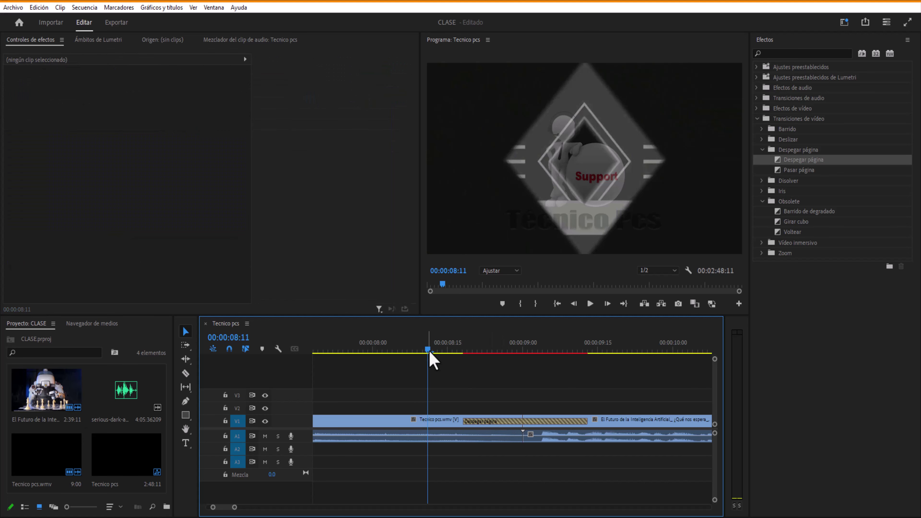
pyautogui.moveTo(429, 351); pyautogui.dragTo(588, 379)
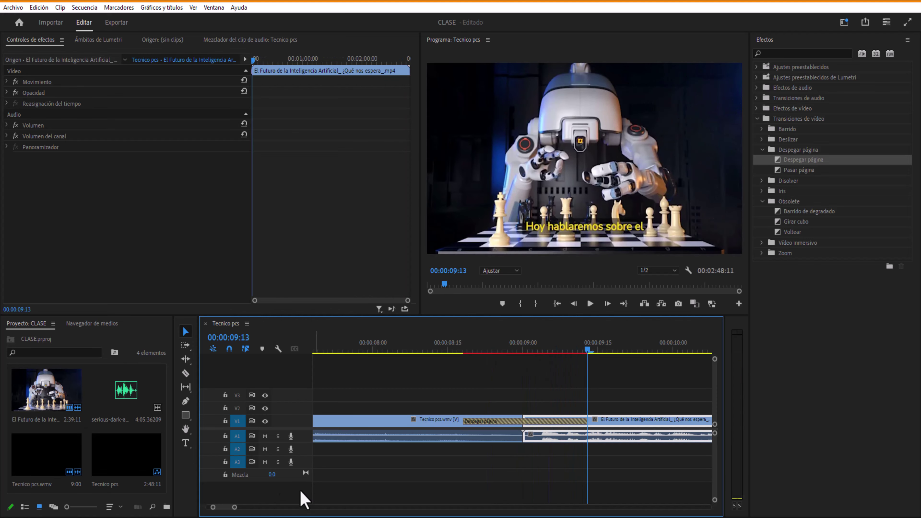
# Move the El Futuro de la Inteligencia Artificial video up to V2 and apply Despegar página to the end of Tecnico pcs.wmv
pyautogui.moveTo(235, 508); pyautogui.dragTo(248, 508)
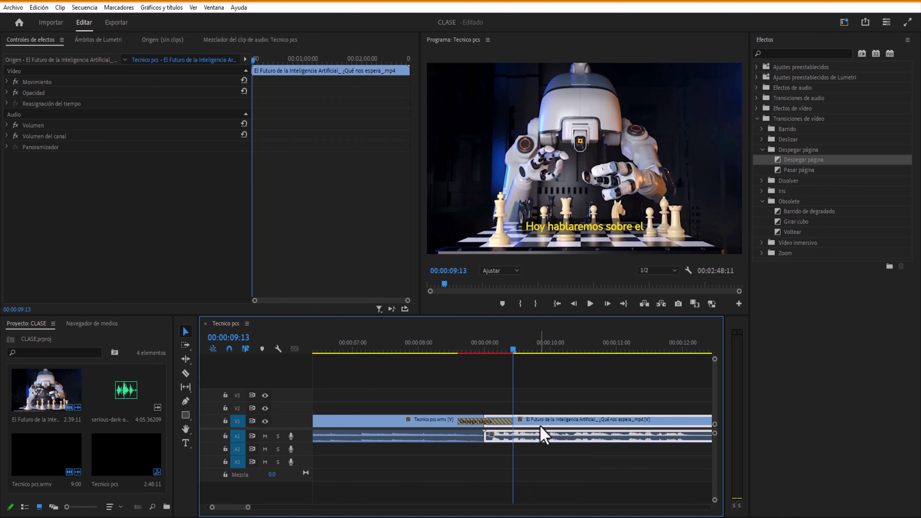
pyautogui.moveTo(540, 426); pyautogui.dragTo(539, 409)
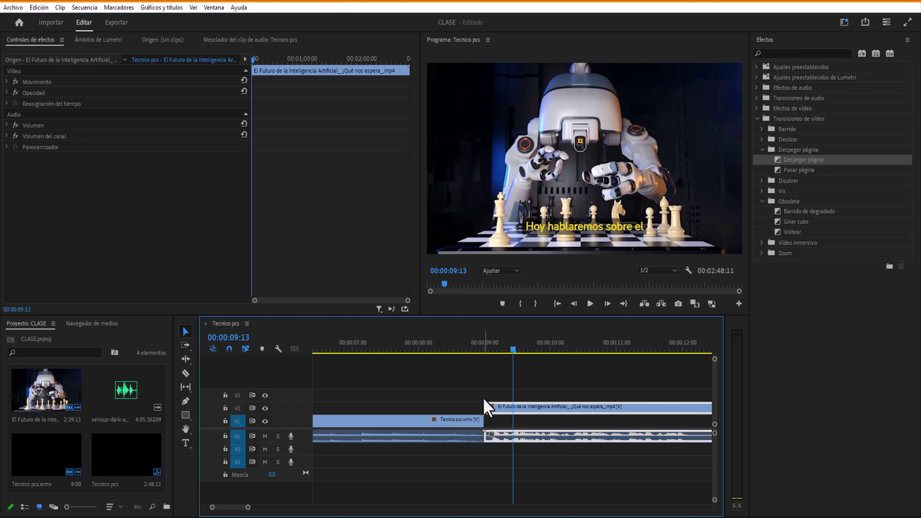
pyautogui.click(477, 421)
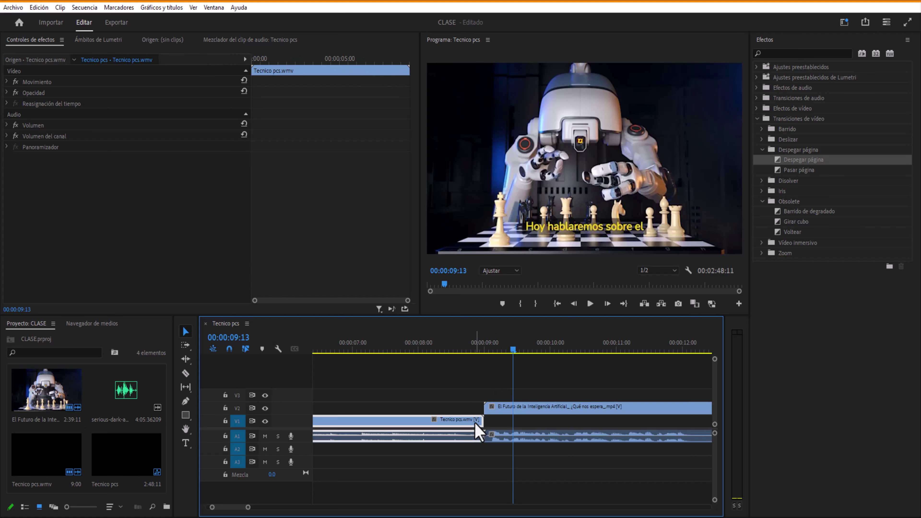
pyautogui.click(497, 411)
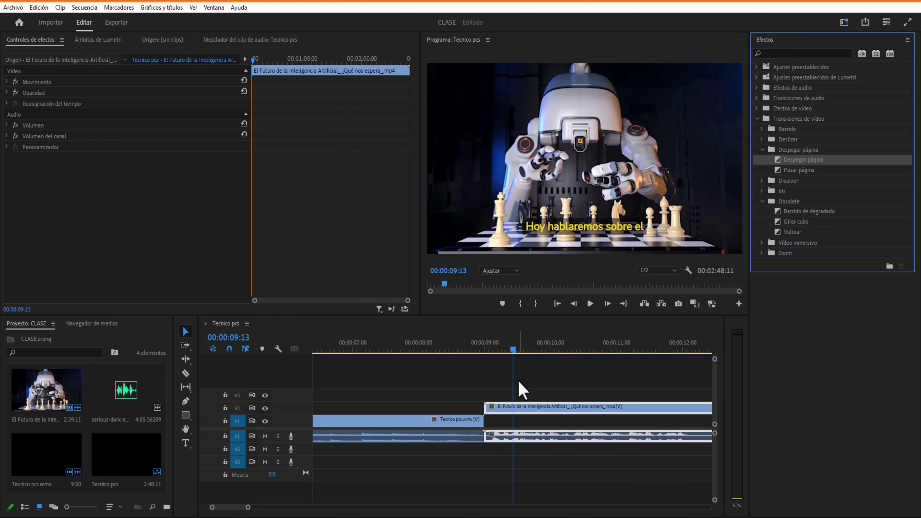
pyautogui.moveTo(779, 161); pyautogui.dragTo(477, 427)
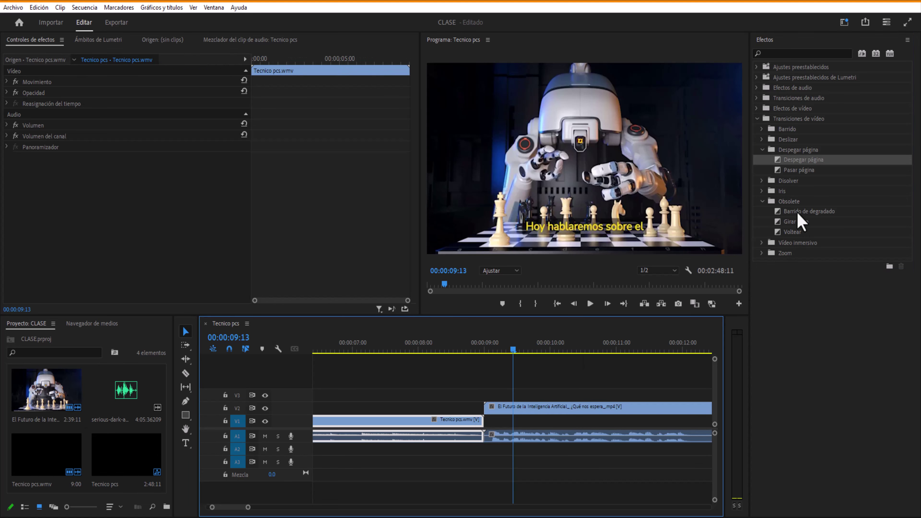
pyautogui.moveTo(779, 166); pyautogui.dragTo(456, 419)
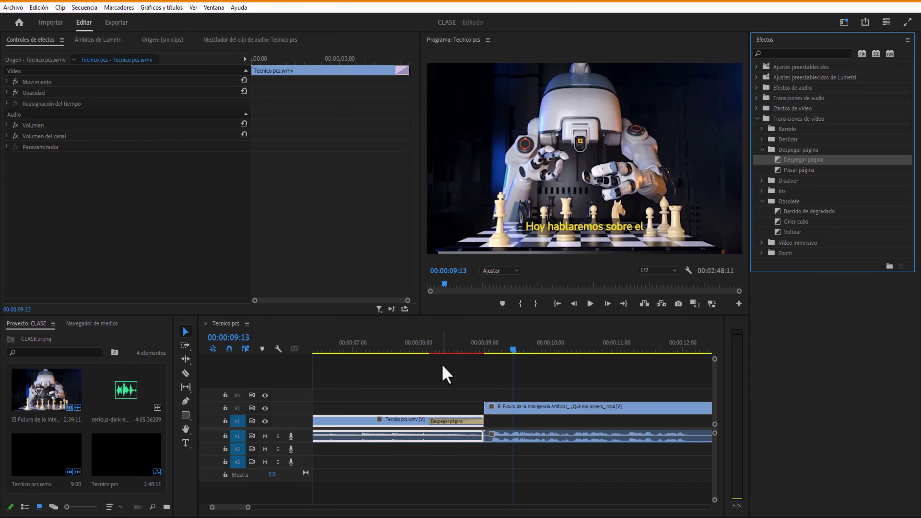
# Preview the Despegar página ending of Tecnico pcs.wmv and move the El Futuro de la Inteligencia Artificial video back down to V1
pyautogui.click(424, 350)
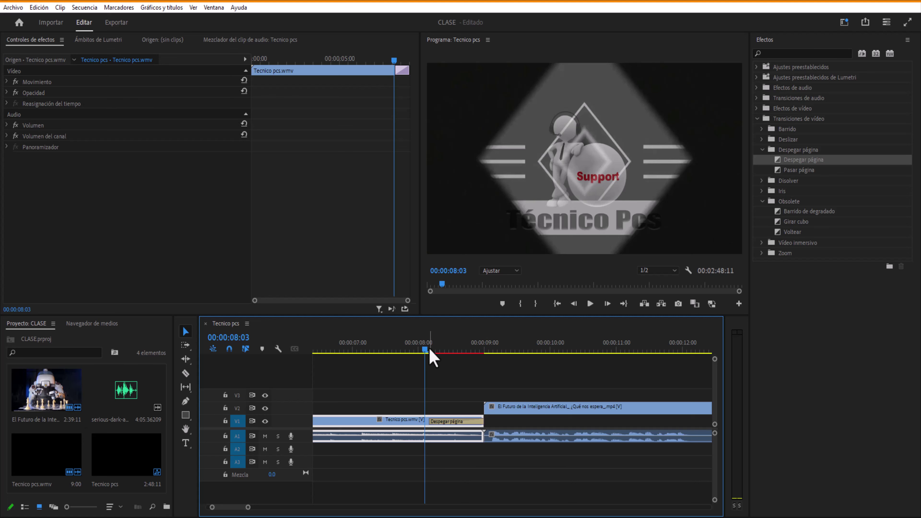
pyautogui.moveTo(427, 350); pyautogui.dragTo(494, 366)
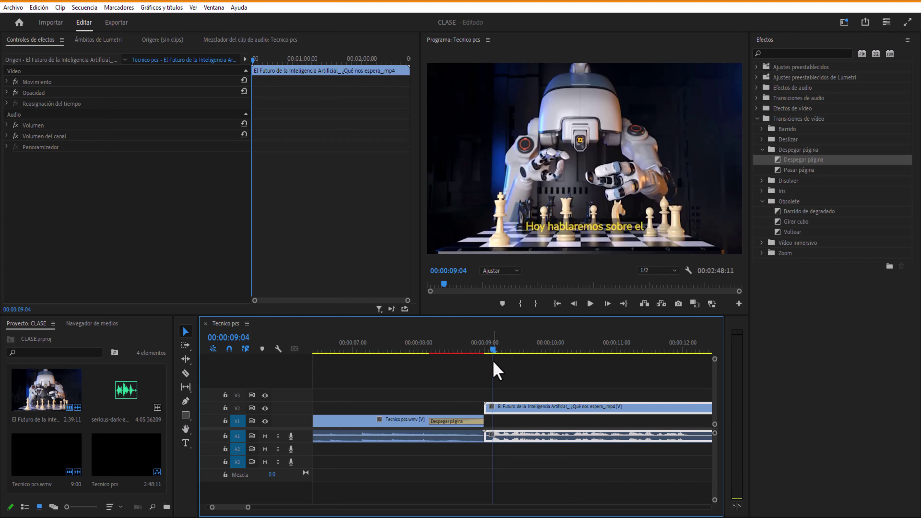
pyautogui.moveTo(502, 409); pyautogui.dragTo(502, 427)
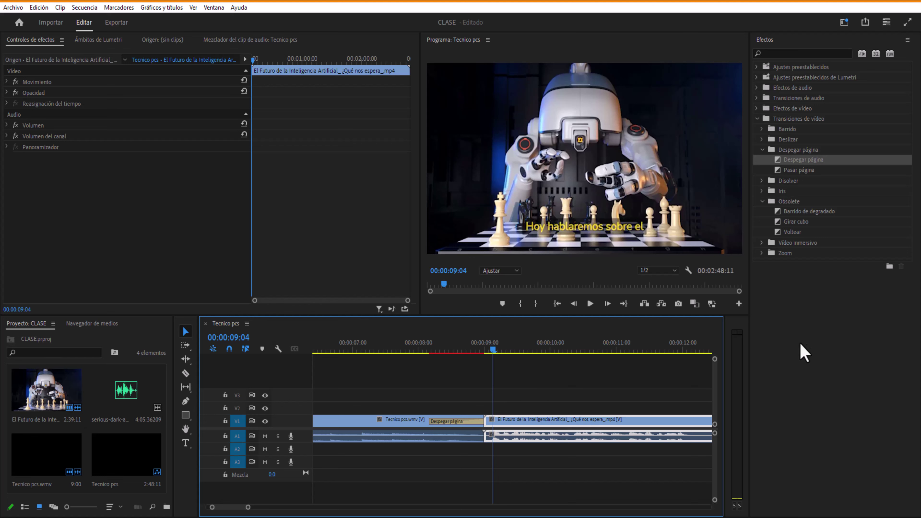
# Apply the Girar cubo transition to the cut between the two V1 clips, accepting repeated frames
pyautogui.click(797, 224)
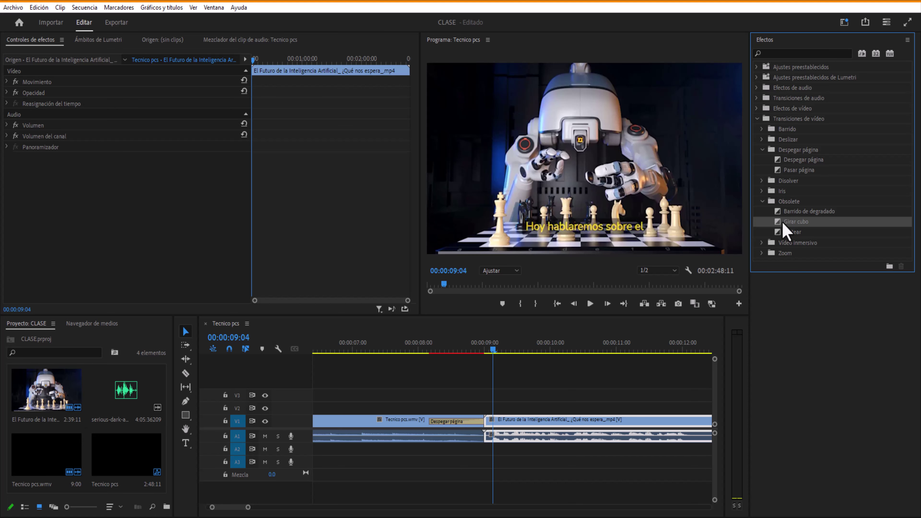
pyautogui.moveTo(782, 223); pyautogui.dragTo(485, 423)
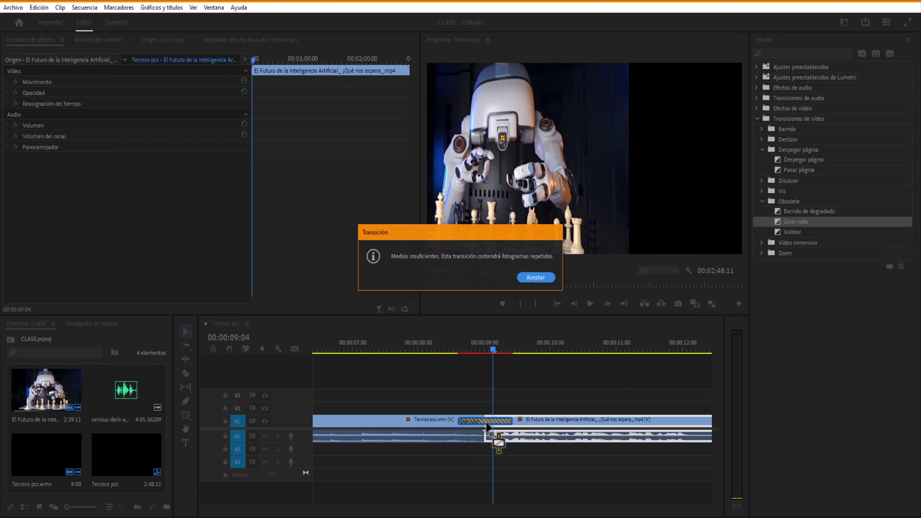
pyautogui.click(539, 279)
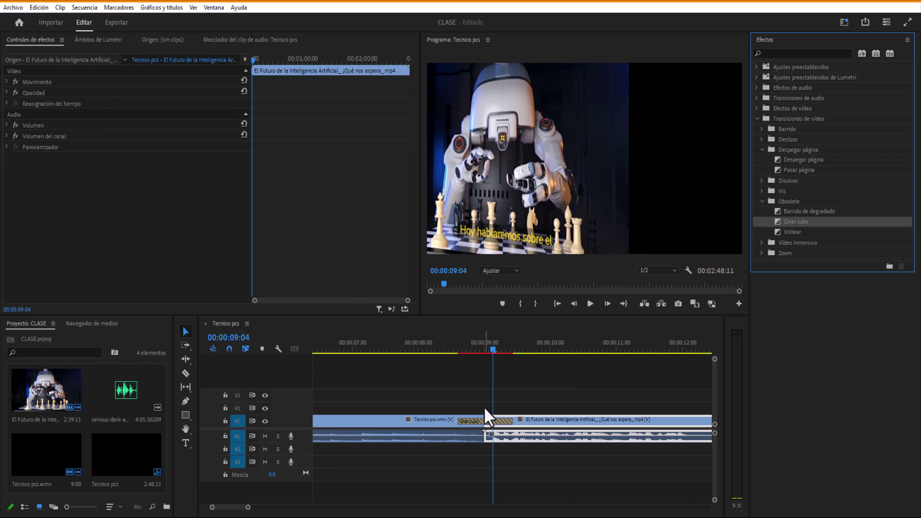
# Play and scrub through the Girar cubo transition to preview the change between clips
pyautogui.click(457, 360)
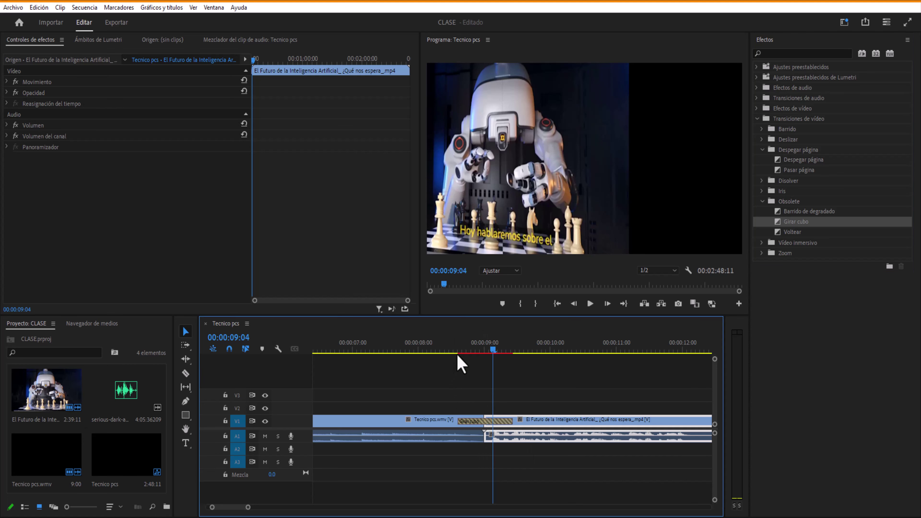
pyautogui.click(457, 351)
pyautogui.moveTo(457, 354); pyautogui.dragTo(507, 367)
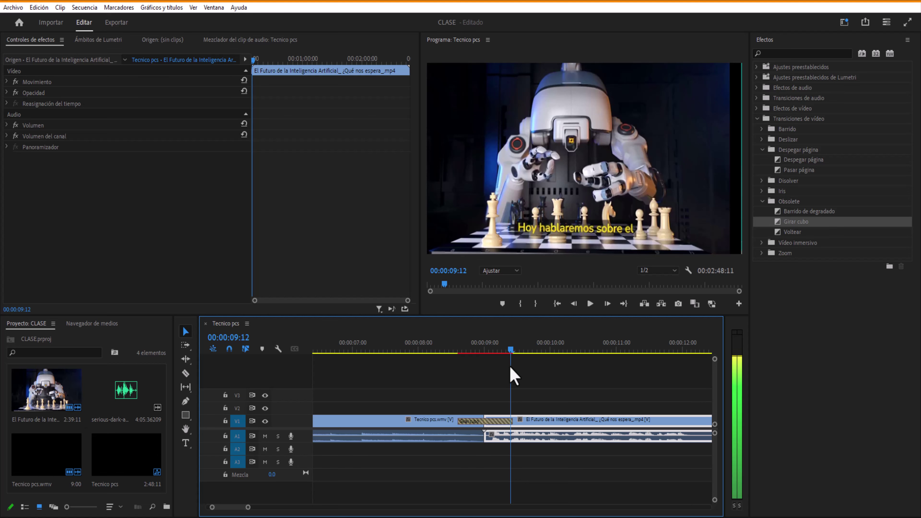
pyautogui.press('space')
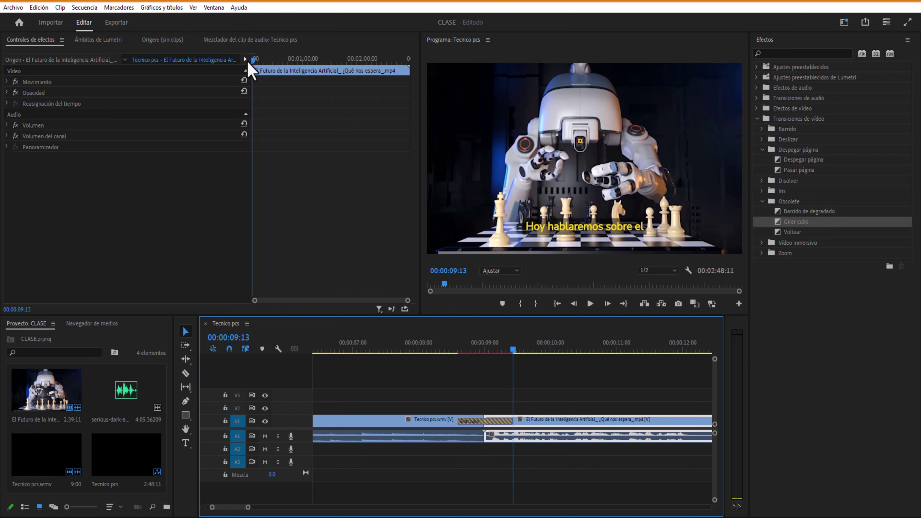
# Select the Girar cubo transition at the cut and set its Inicio value to 20.1 in the effect controls
pyautogui.click(214, 7)
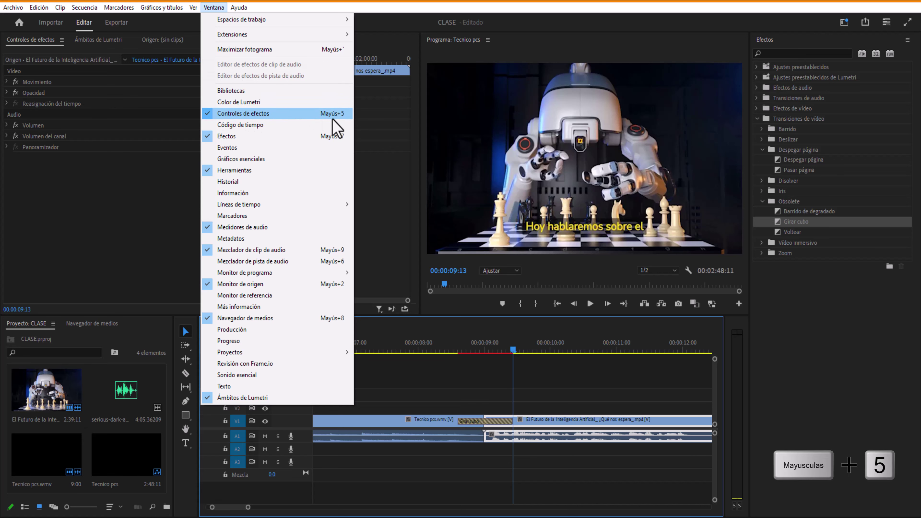
pyautogui.click(373, 239)
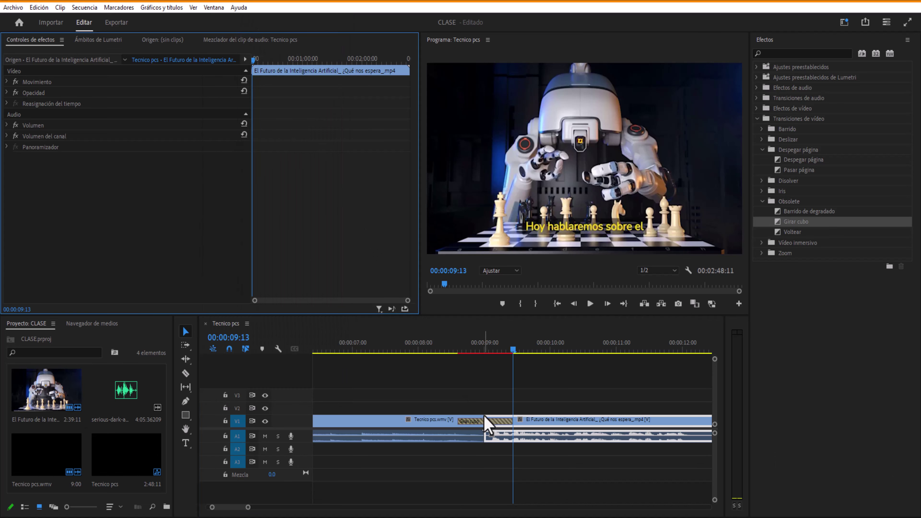
pyautogui.click(490, 423)
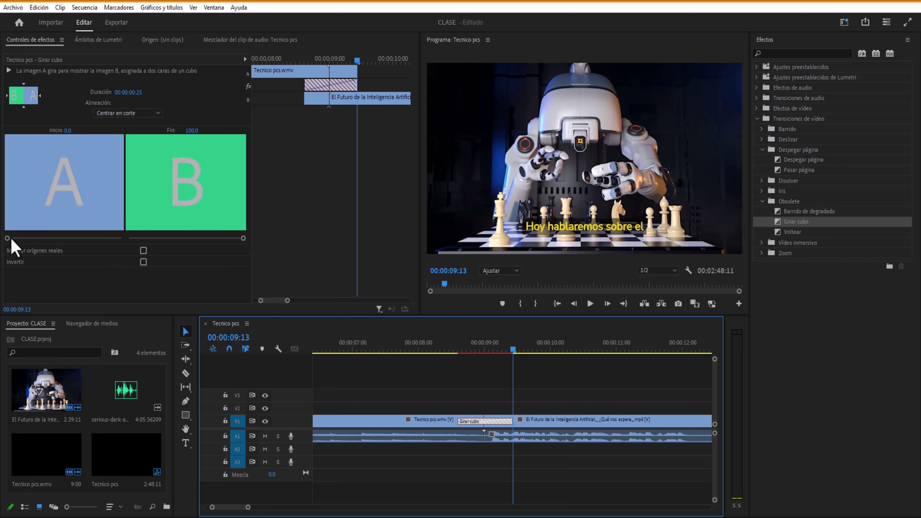
pyautogui.moveTo(8, 239); pyautogui.dragTo(29, 239)
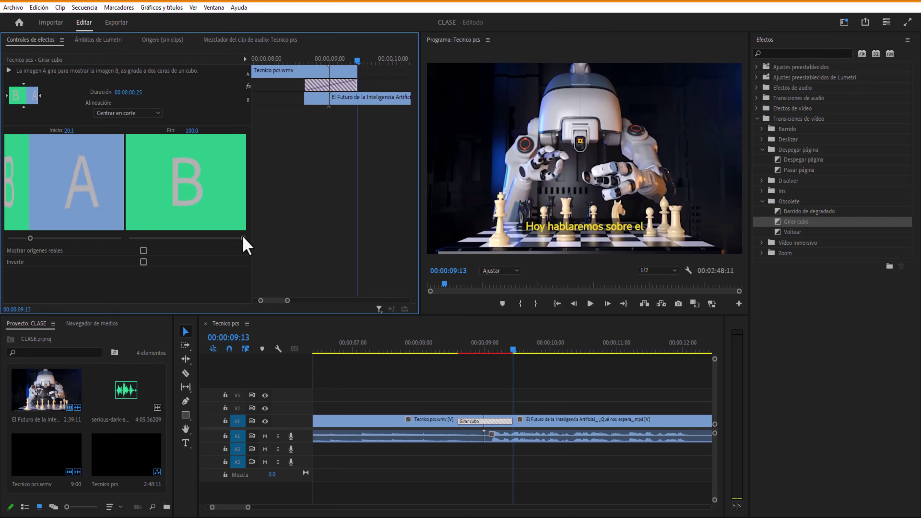
# Set the Girar cubo transition's Fin value to 54.8 and scrub through the transition to preview it
pyautogui.moveTo(243, 239); pyautogui.dragTo(191, 239)
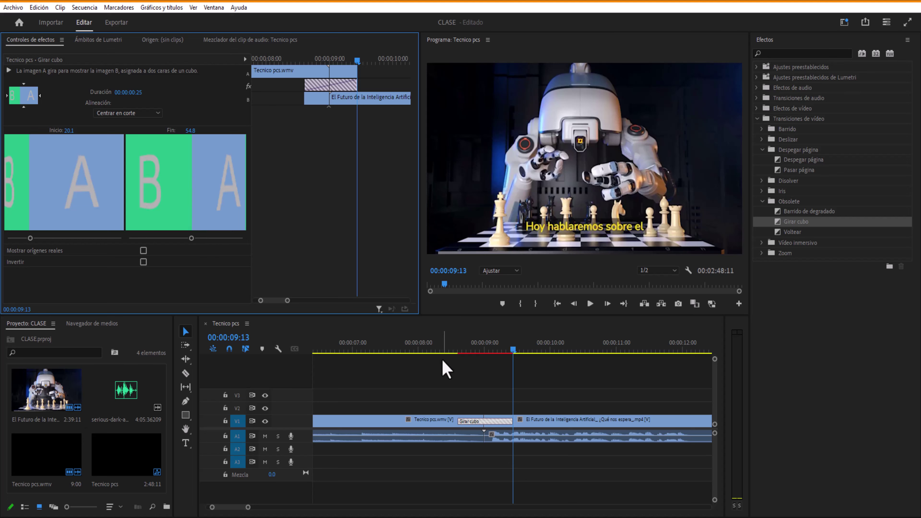
pyautogui.click(454, 357)
pyautogui.click(452, 351)
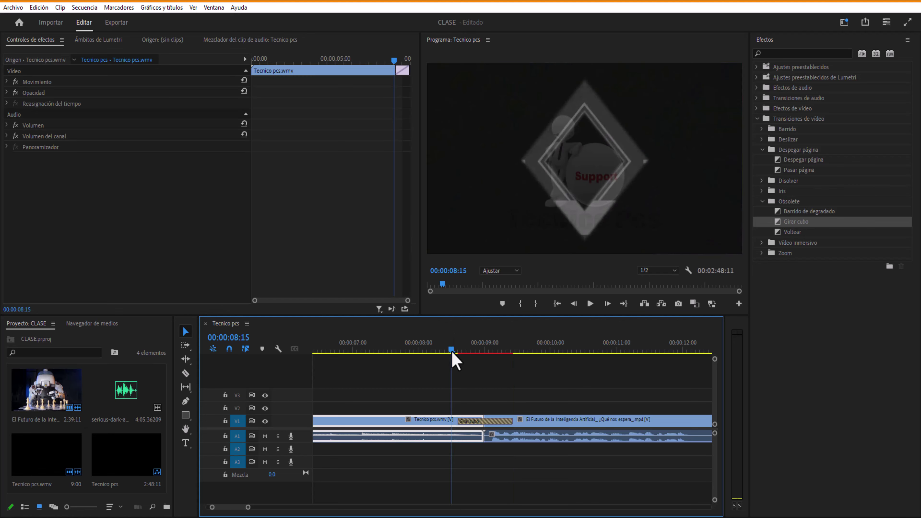
pyautogui.moveTo(451, 351); pyautogui.dragTo(459, 352)
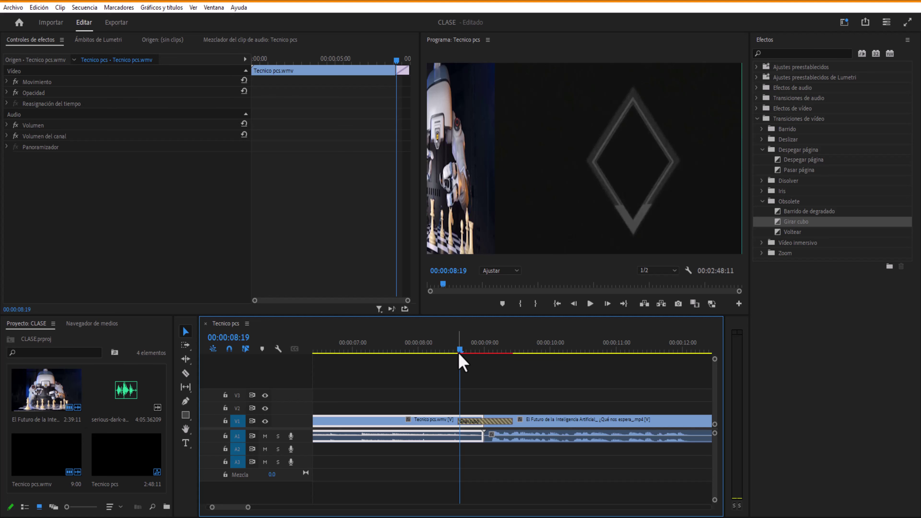
pyautogui.moveTo(459, 350); pyautogui.dragTo(510, 353)
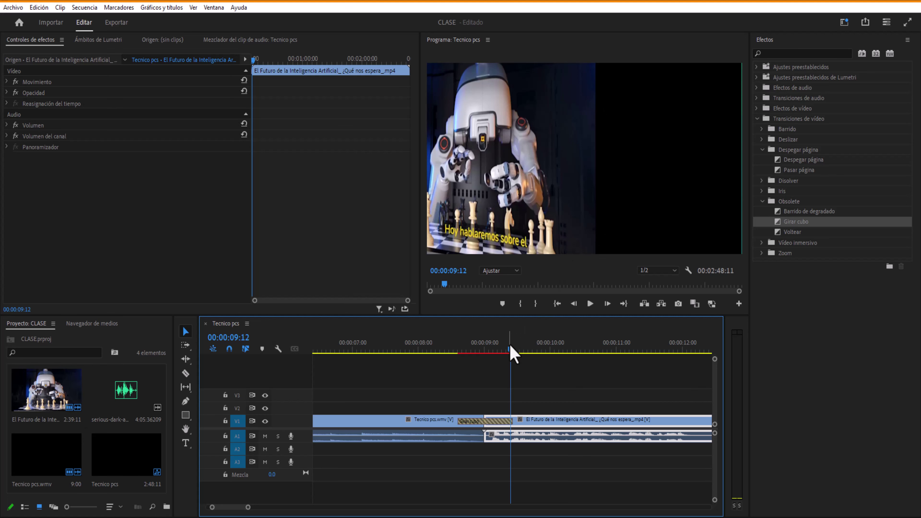
pyautogui.click(515, 351)
pyautogui.moveTo(515, 350); pyautogui.dragTo(521, 351)
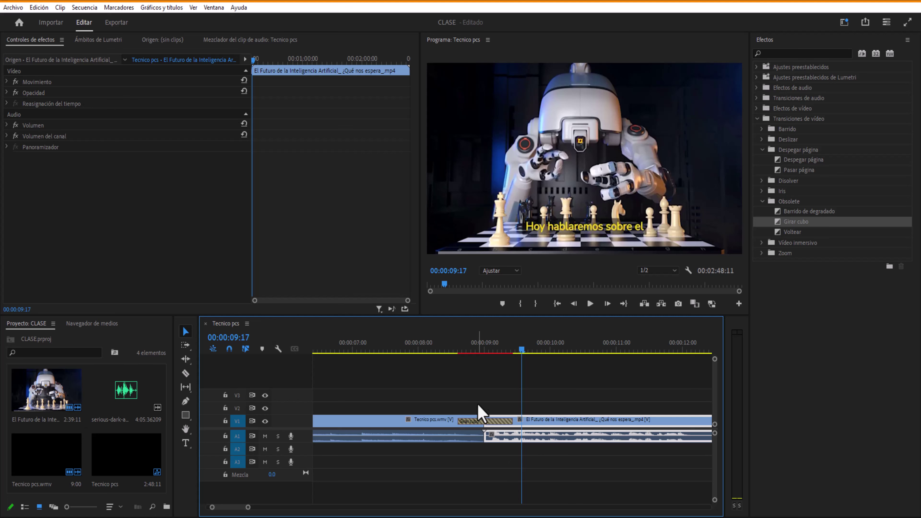
# Select the Girar cubo transition on V1 and set its duration to 00:00:01:24
pyautogui.click(478, 423)
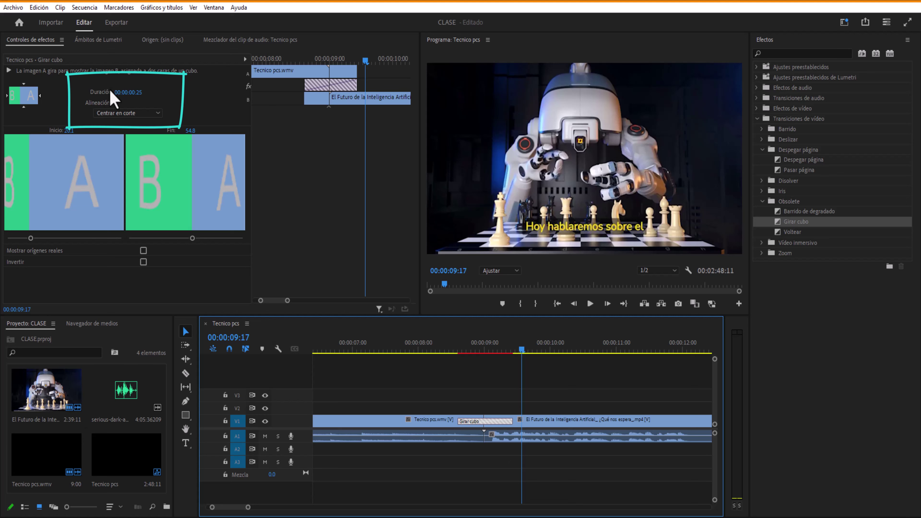
pyautogui.click(108, 104)
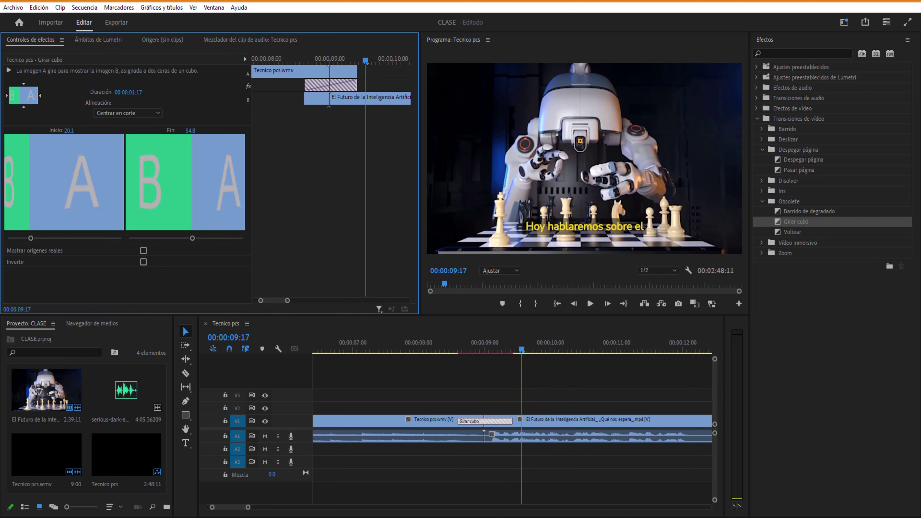
pyautogui.moveTo(125, 92); pyautogui.dragTo(117, 98)
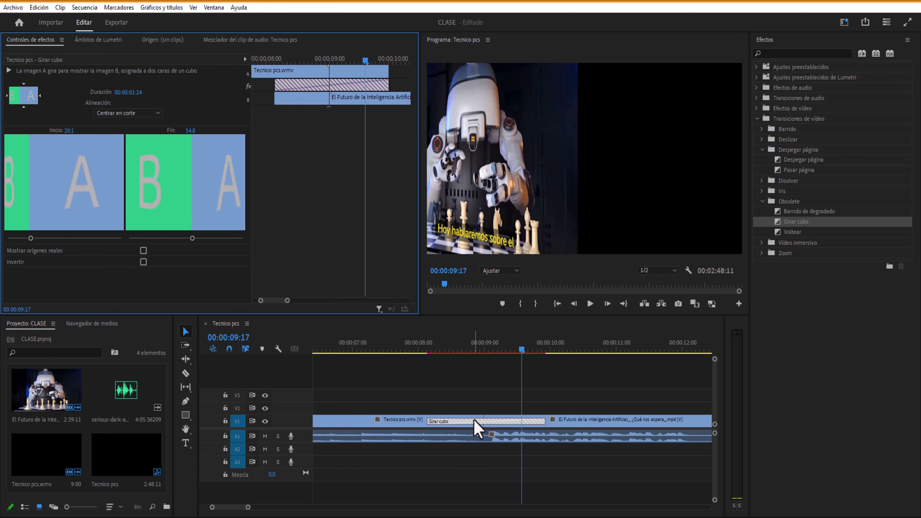
# Trim both ends of the Girar cubo transition to shorten it to 00:00:00:23
pyautogui.click(444, 423)
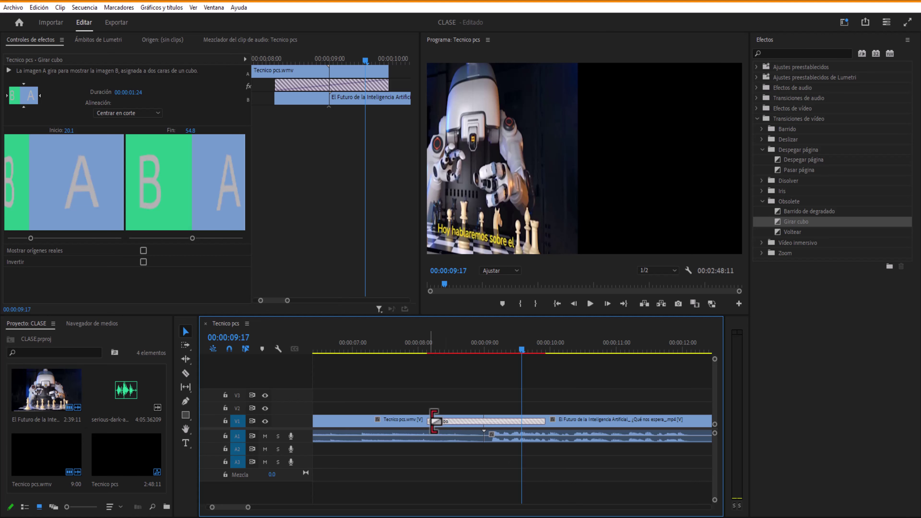
pyautogui.moveTo(434, 421); pyautogui.dragTo(461, 423)
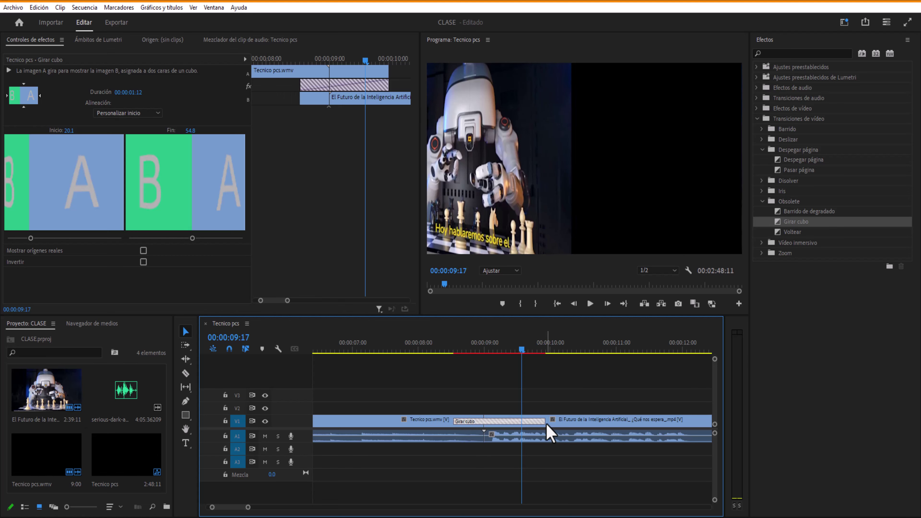
pyautogui.moveTo(543, 420); pyautogui.dragTo(512, 421)
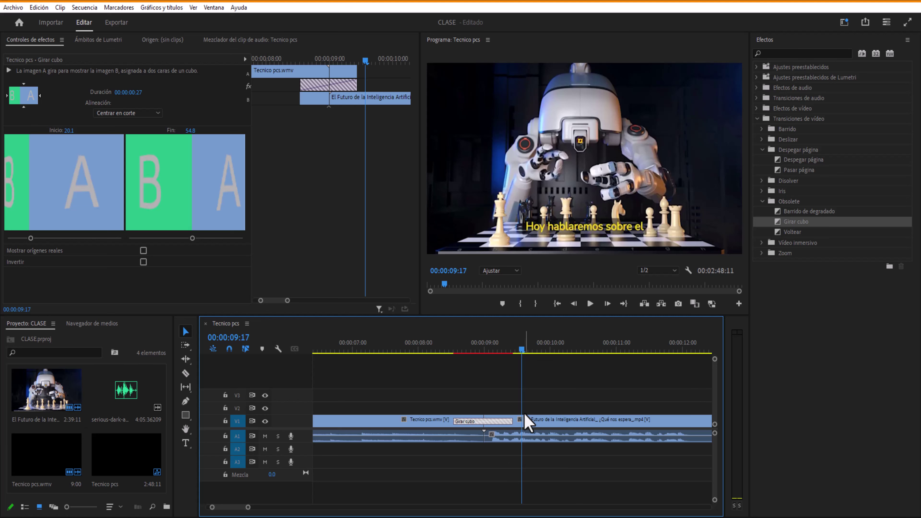
pyautogui.click(335, 88)
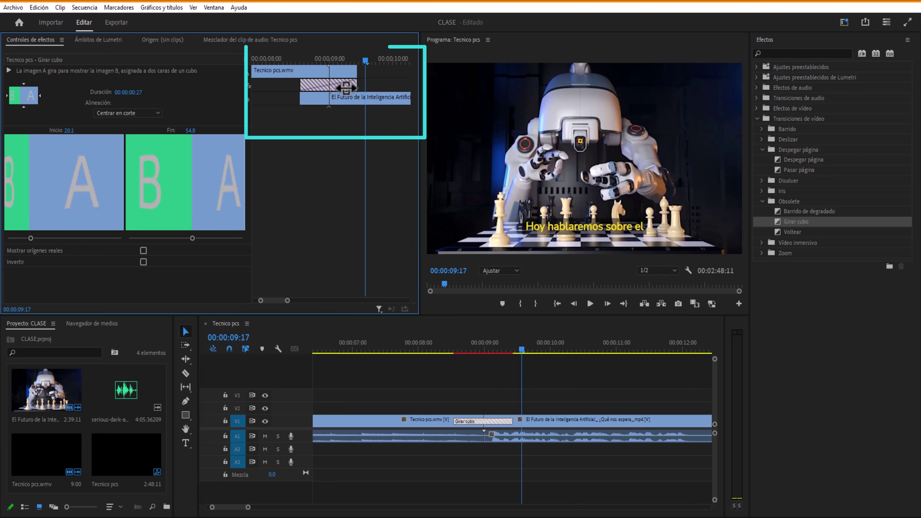
pyautogui.moveTo(350, 87)
pyautogui.mouseDown()
pyautogui.moveTo(373, 89)
pyautogui.moveTo(335, 90)
pyautogui.moveTo(349, 91)
pyautogui.mouseUp()
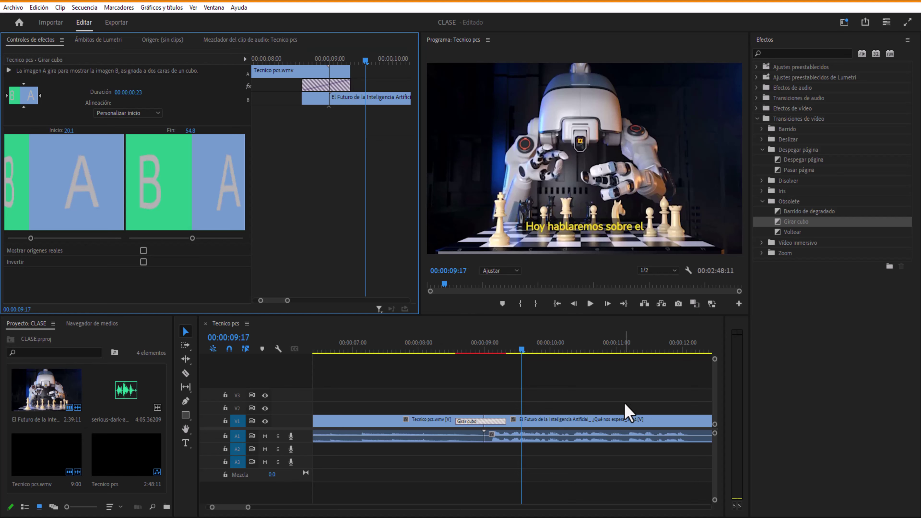
# Split the El Futuro de la Inteligencia Artificial clip at 00:00:11:16 and apply the Voltear transition at the new cut, scrubbing through it
pyautogui.click(650, 351)
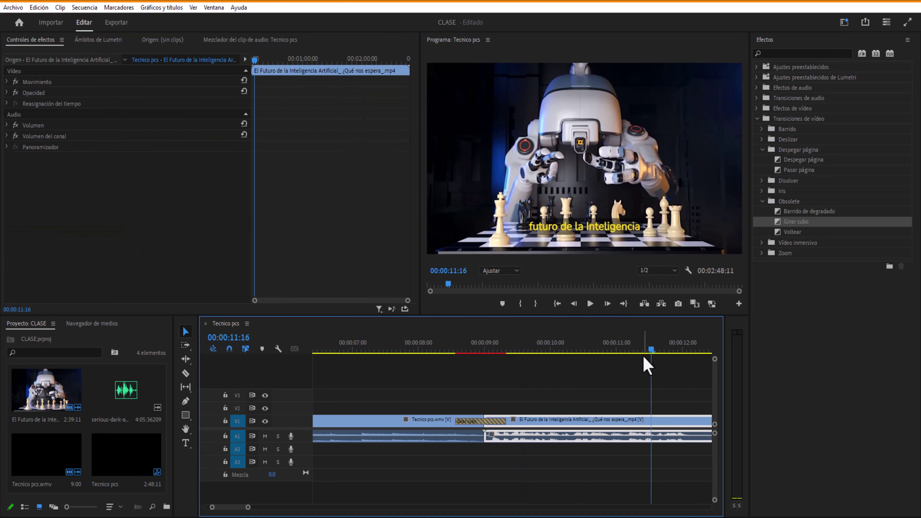
pyautogui.hotkey('ctrl', 'k')
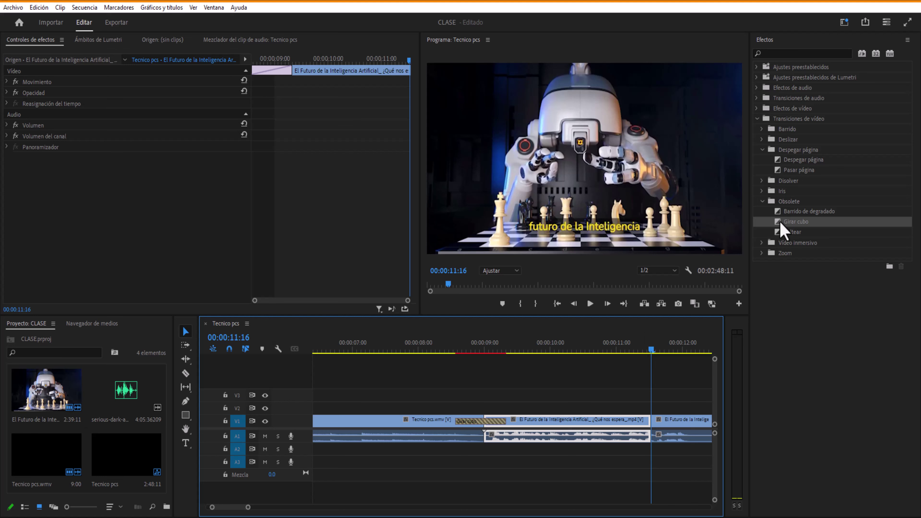
pyautogui.moveTo(782, 234); pyautogui.dragTo(652, 422)
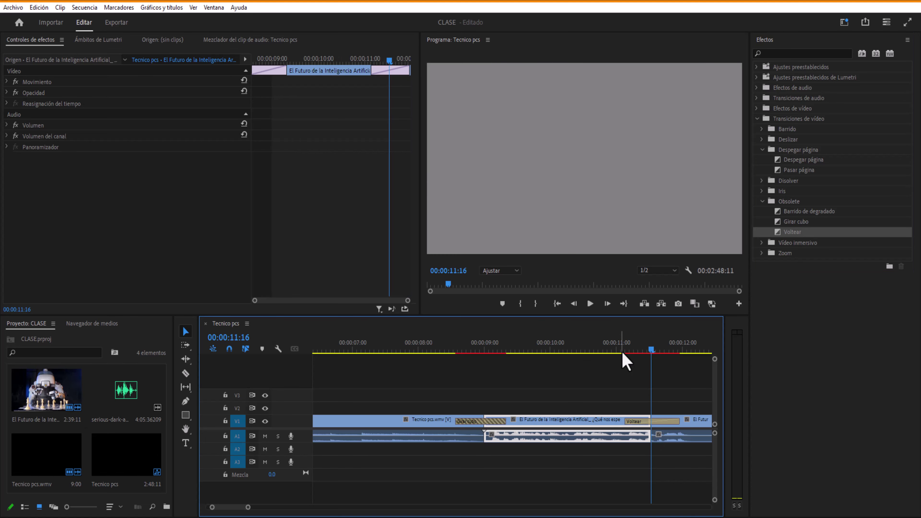
pyautogui.moveTo(623, 352); pyautogui.dragTo(680, 369)
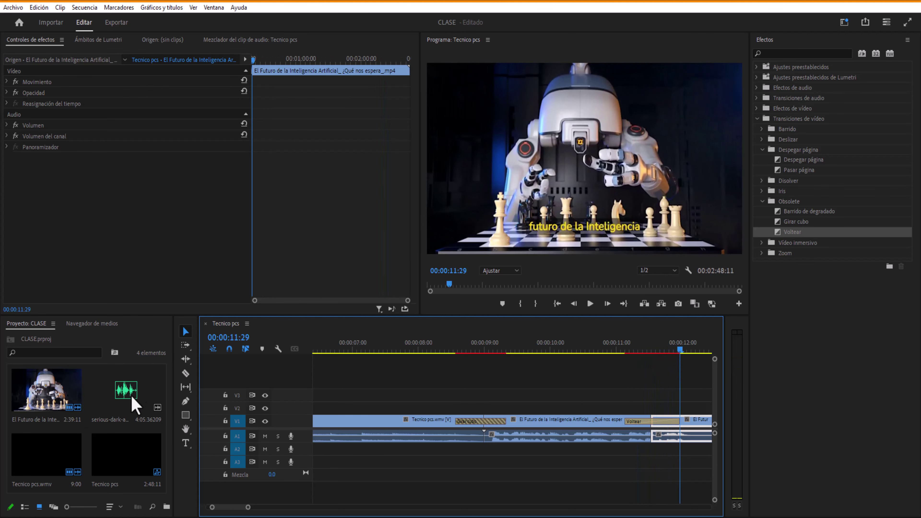
# Place the serious-dark-ambient-atmosphere audio at the start of track A3
pyautogui.click(122, 394)
pyautogui.moveTo(122, 399); pyautogui.dragTo(338, 465)
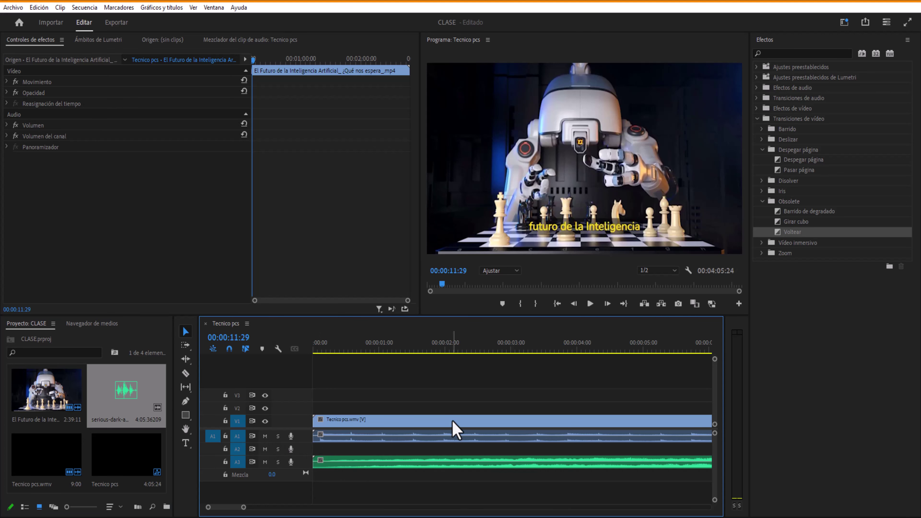
# Split the A3 audio clip at 00:00:02:14 and apply the Ganancia constante crossfade at the cut
pyautogui.click(476, 351)
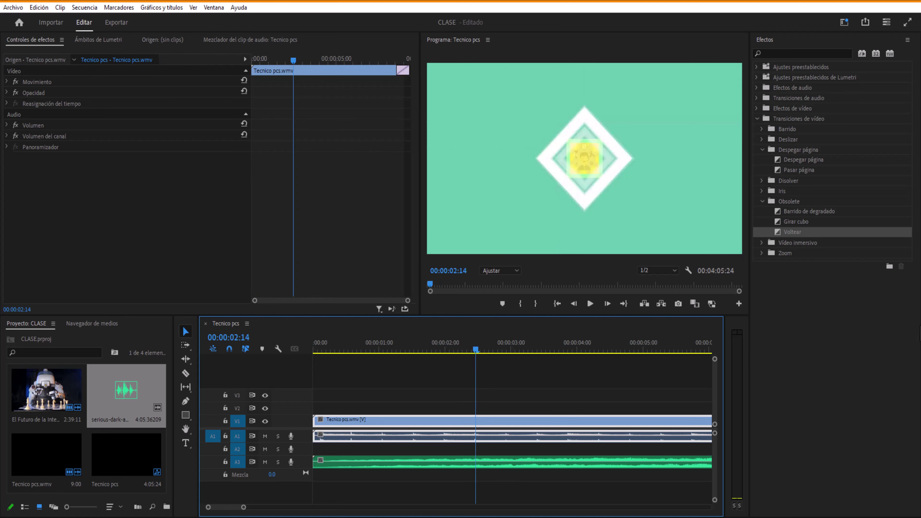
pyautogui.click(758, 120)
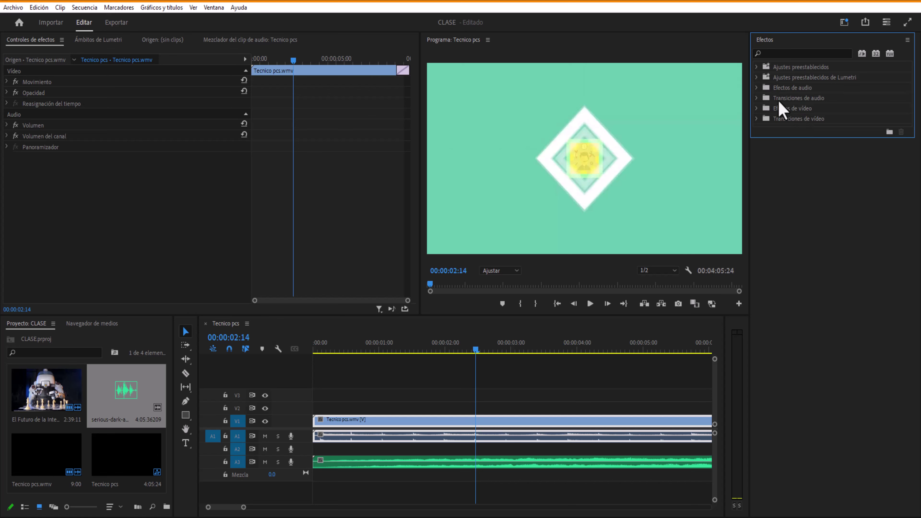
pyautogui.click(757, 98)
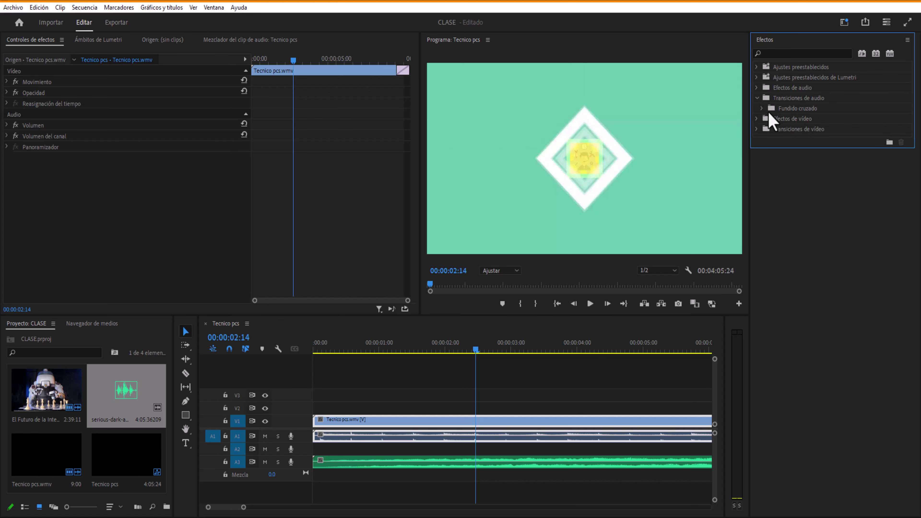
pyautogui.click(762, 108)
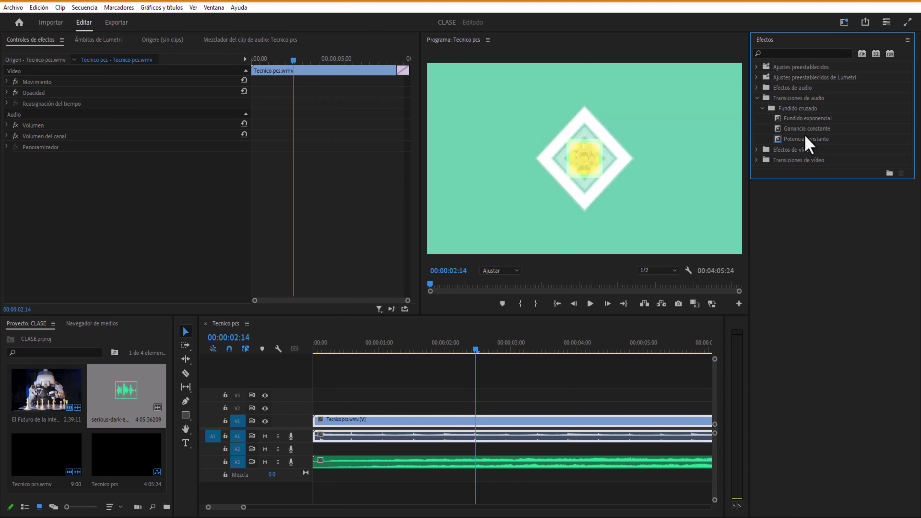
pyautogui.click(489, 464)
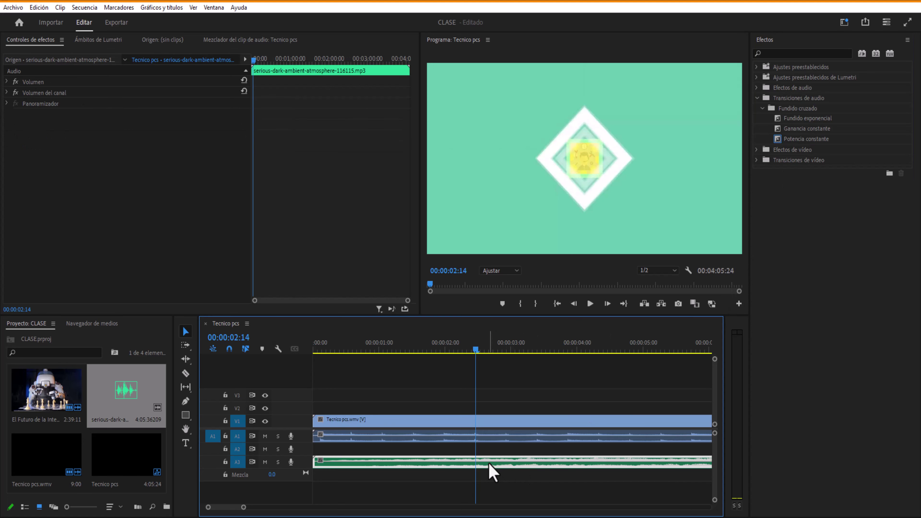
pyautogui.hotkey('ctrl', 'k')
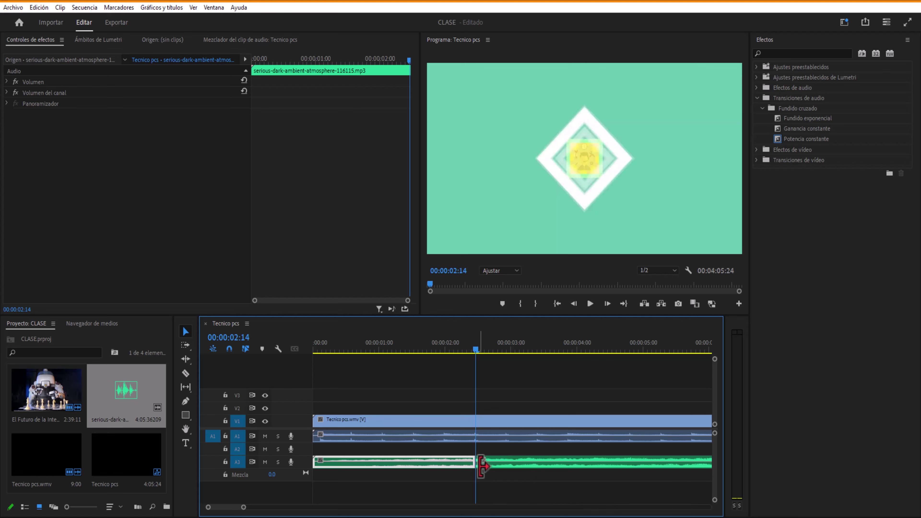
pyautogui.moveTo(779, 130); pyautogui.dragTo(483, 468)
# Play the sequence from just before the Ganancia constante crossfade twice to hear the audio transition
pyautogui.click(454, 351)
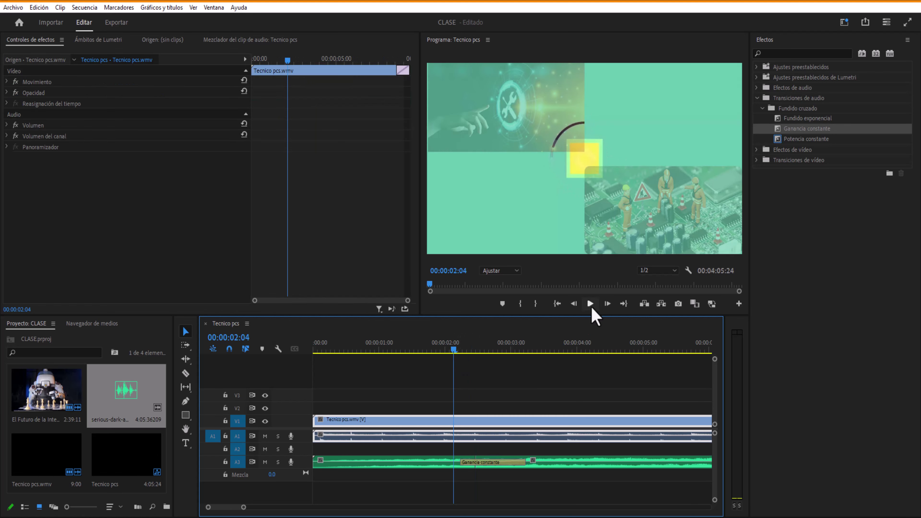
pyautogui.click(590, 304)
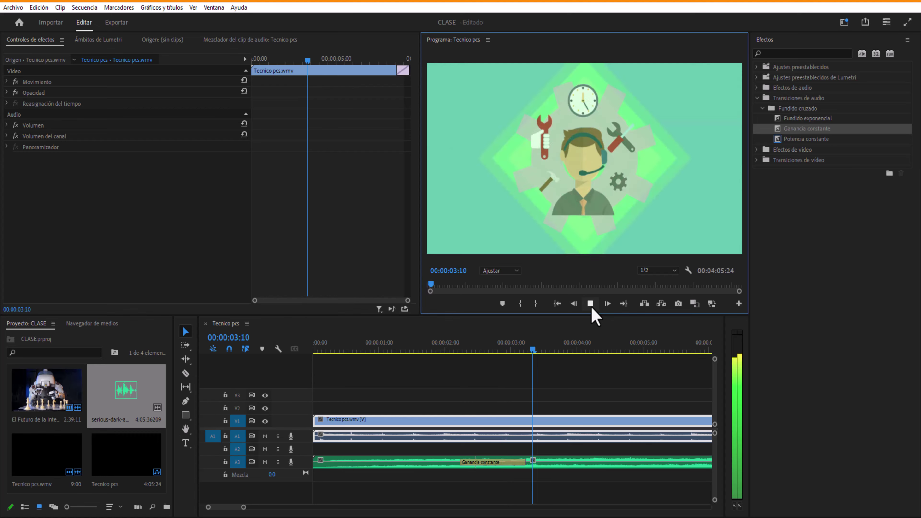
pyautogui.click(591, 307)
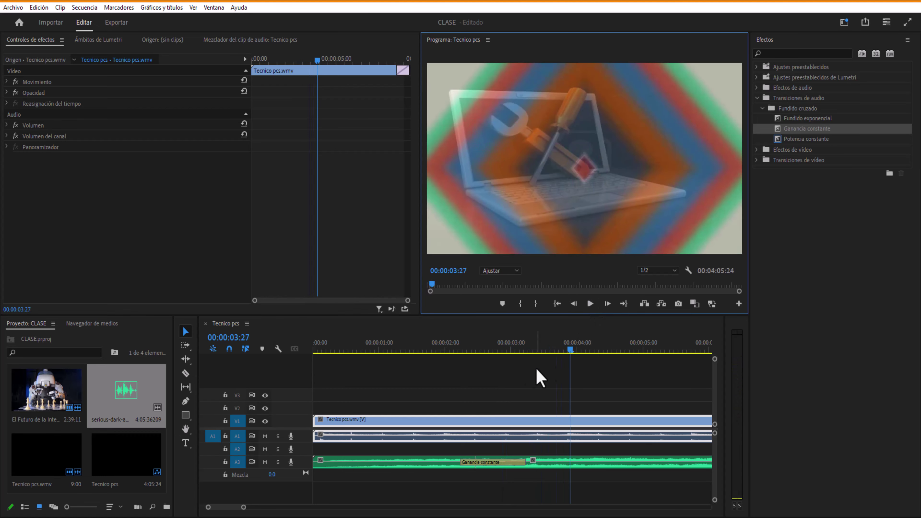
pyautogui.click(463, 351)
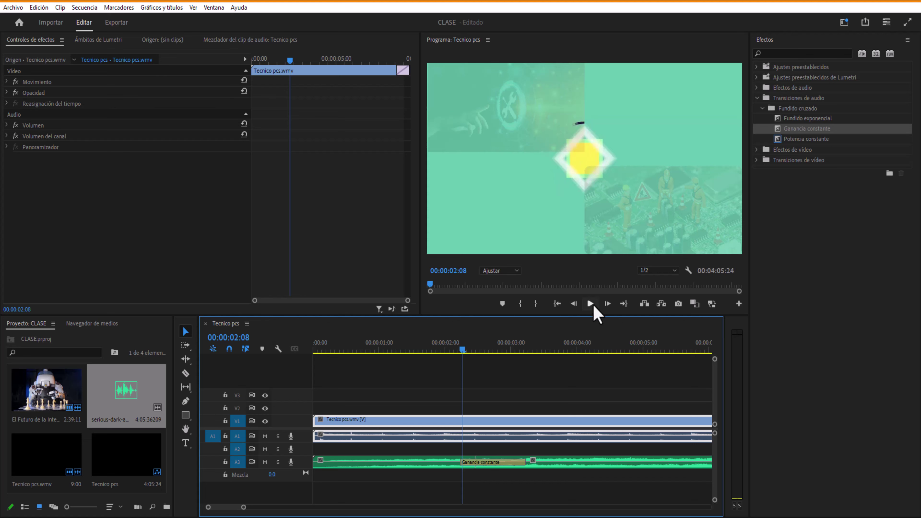
pyautogui.click(590, 304)
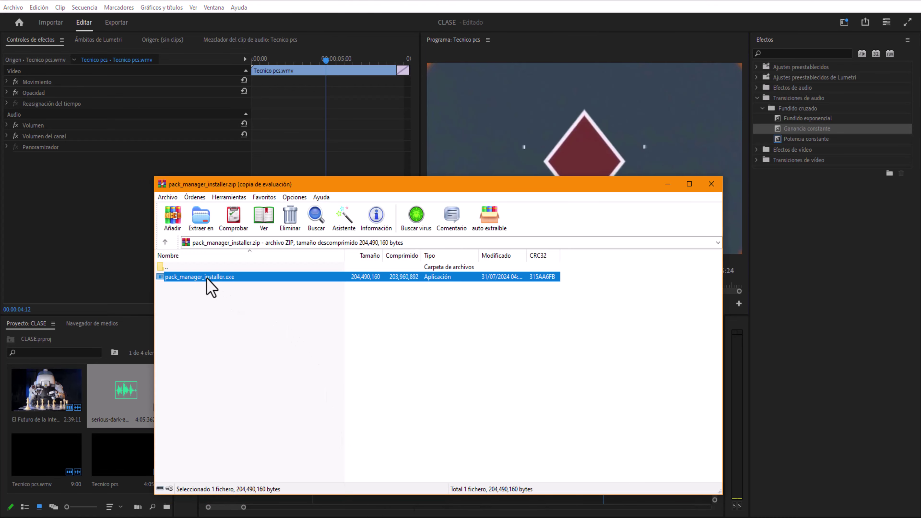
# Launch pack_manager_installer.exe from its archive, then exit the AEJuice Pack Manager setup without installing and close the archive
pyautogui.click(207, 290)
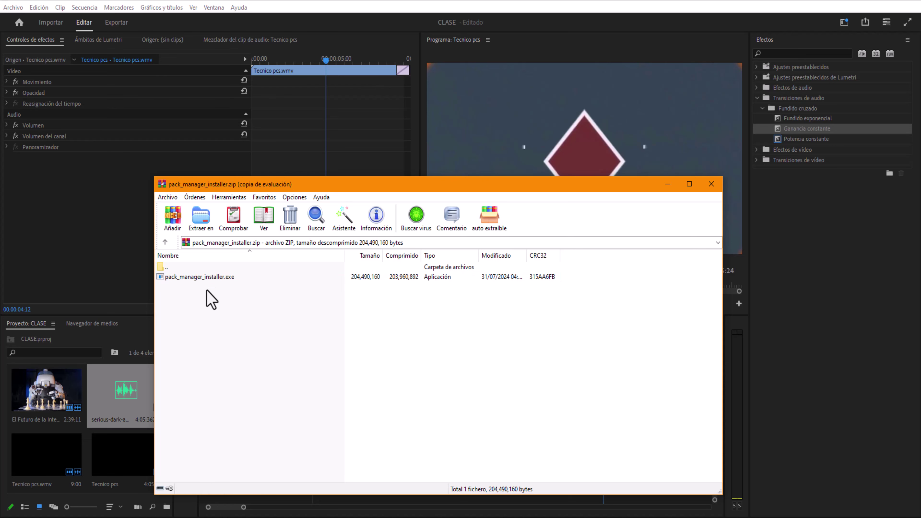
pyautogui.doubleClick(202, 278)
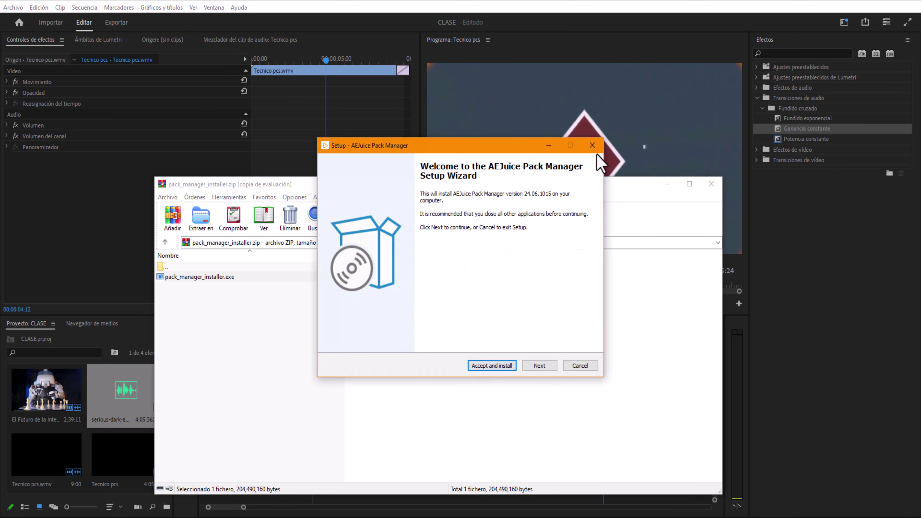
pyautogui.click(592, 145)
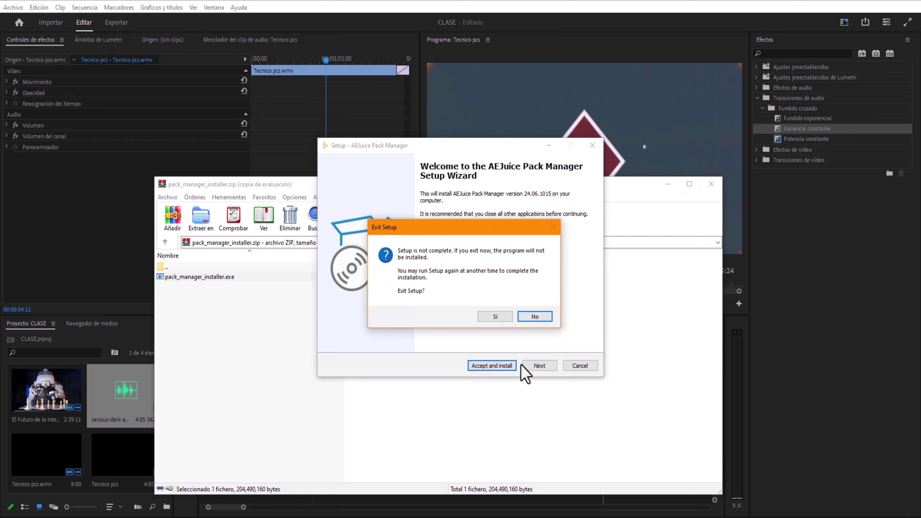
pyautogui.click(502, 317)
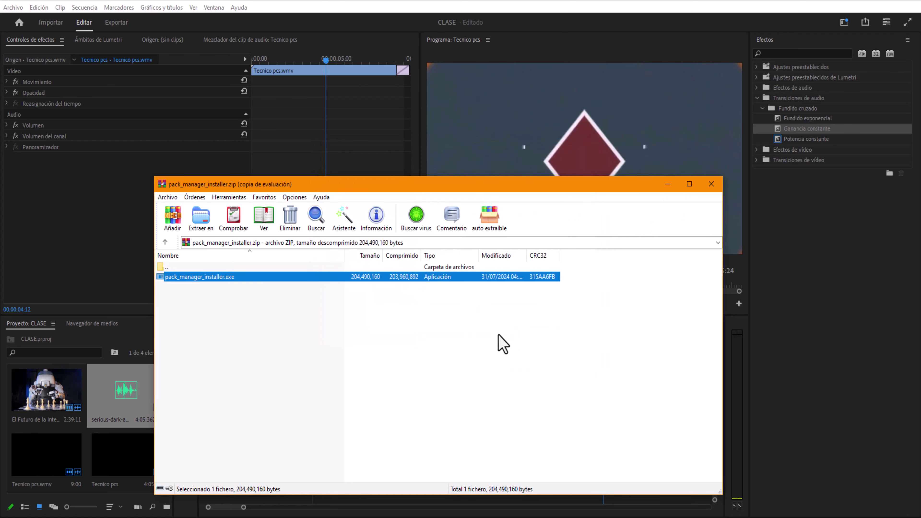
pyautogui.click(712, 185)
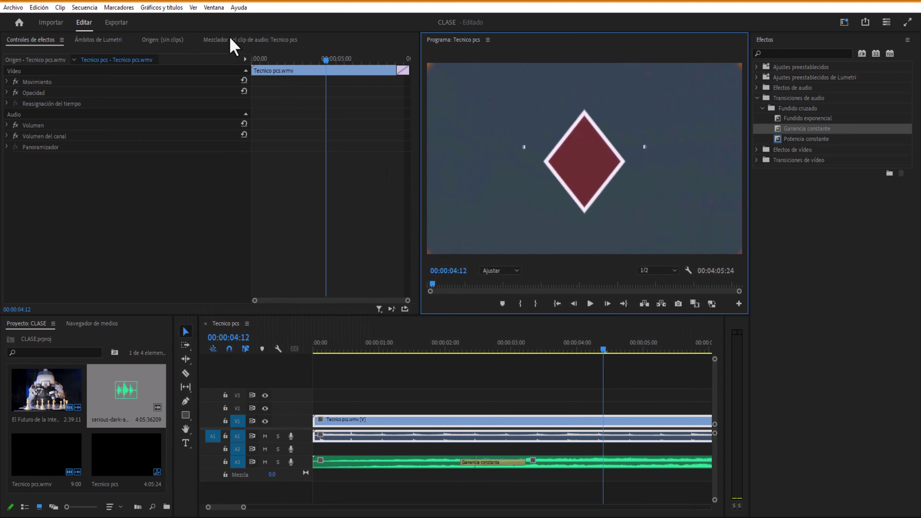
# Open the AEJuice Pack Manager 4 extension
pyautogui.click(218, 8)
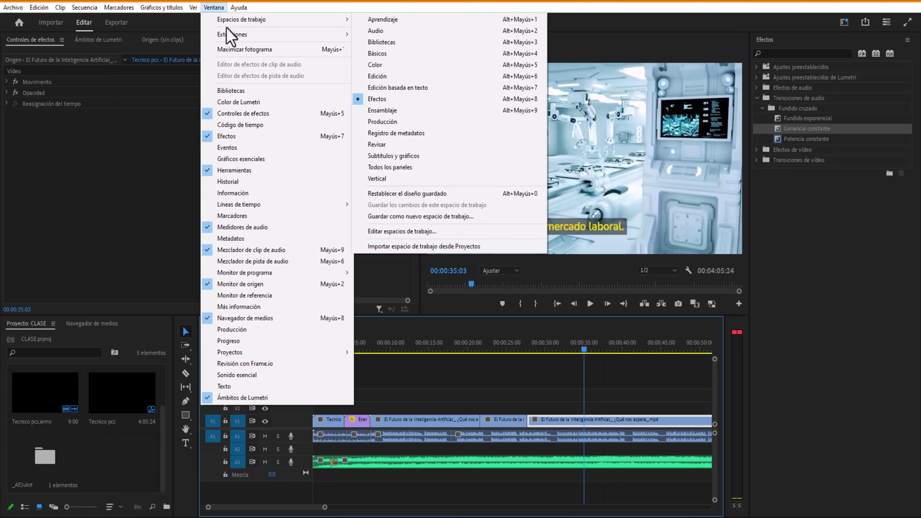
pyautogui.moveTo(232, 34)
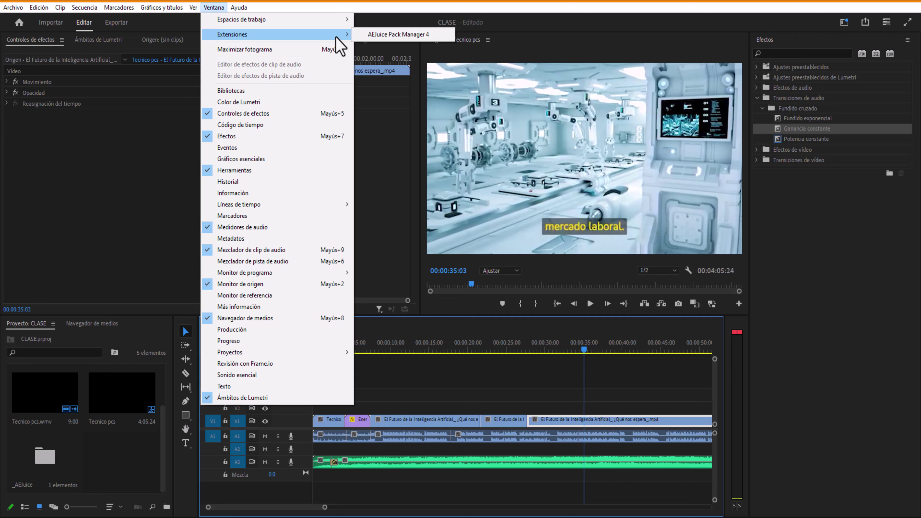
pyautogui.click(381, 36)
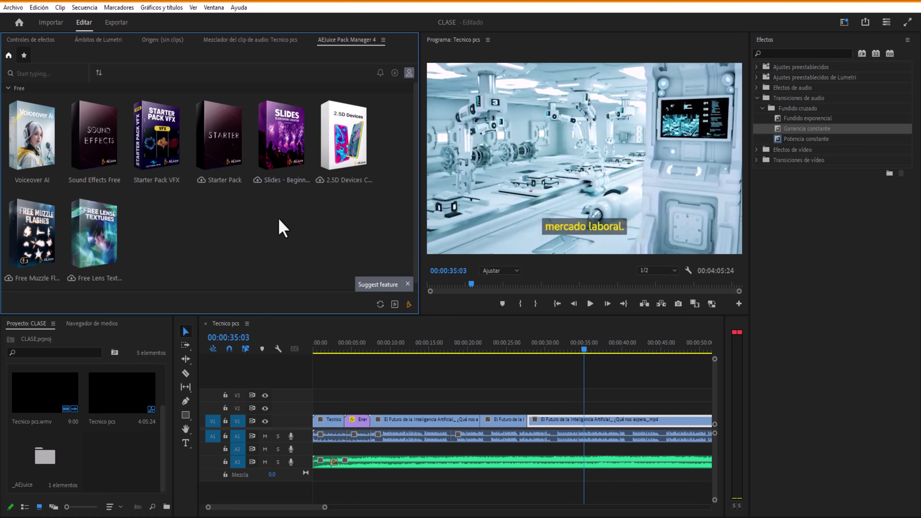
# Expand the Store section of the Pack Manager and look through the available free and store packs
pyautogui.scroll(-1, 291, 216)
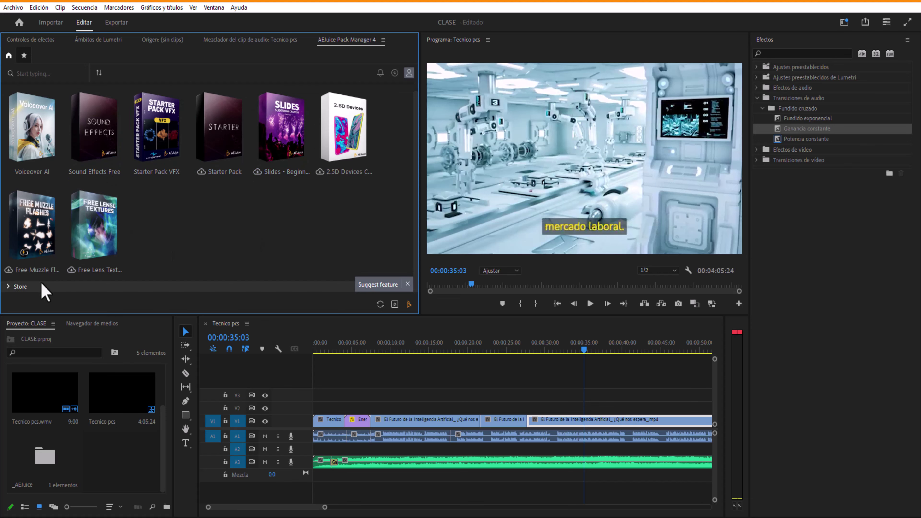
pyautogui.click(26, 289)
pyautogui.scroll(-3, 36, 281)
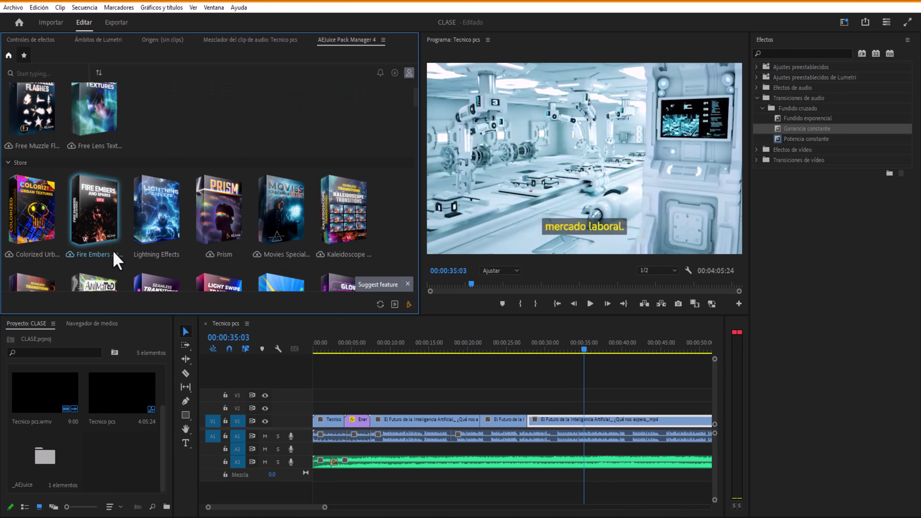
pyautogui.scroll(-2, 156, 238)
pyautogui.scroll(-3, 156, 237)
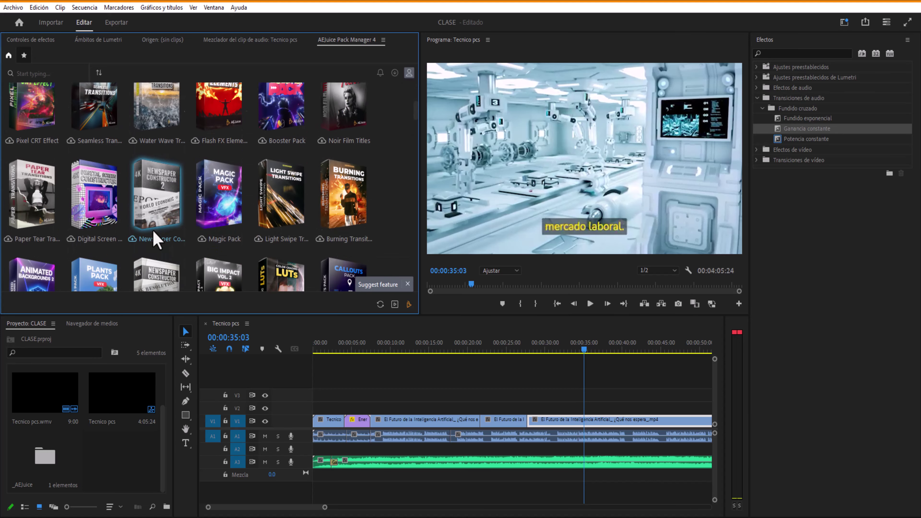
pyautogui.scroll(7, 160, 239)
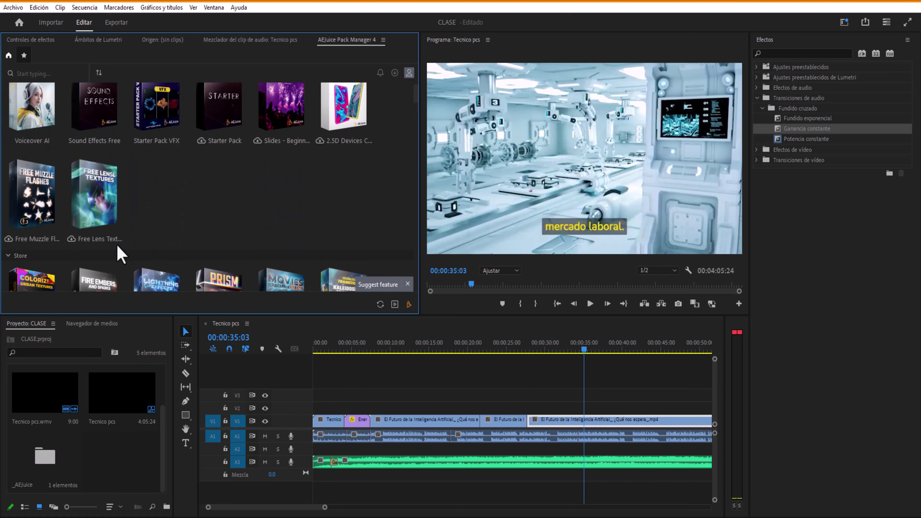
pyautogui.scroll(2, 25, 264)
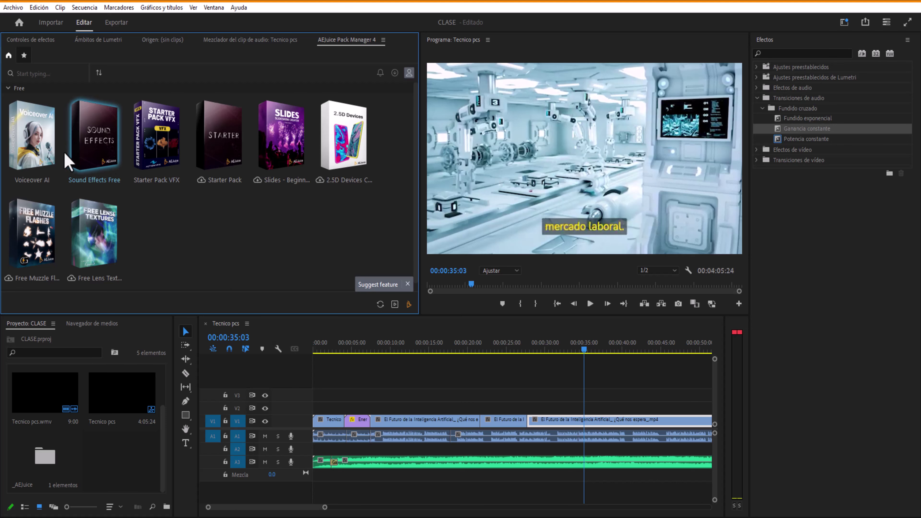
# Download the free Starter Pack and open the contents of Starter Pack VFX
pyautogui.click(169, 165)
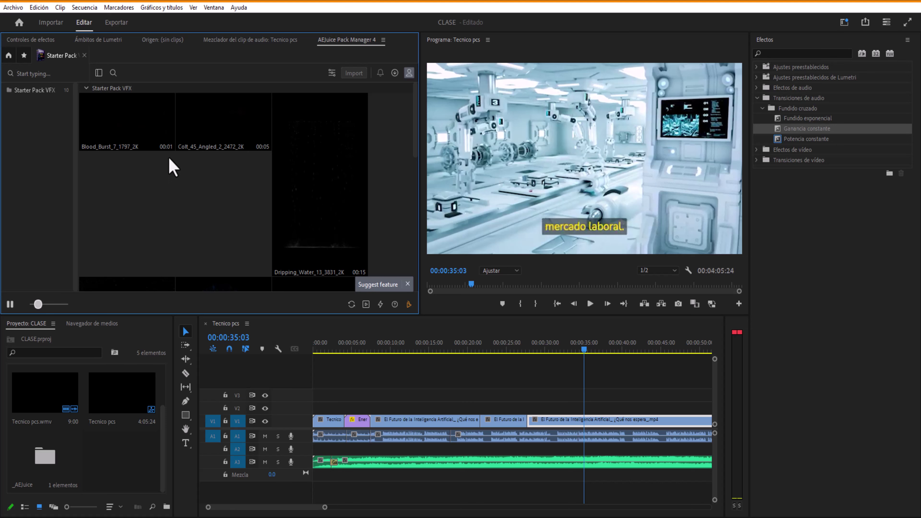
pyautogui.click(8, 56)
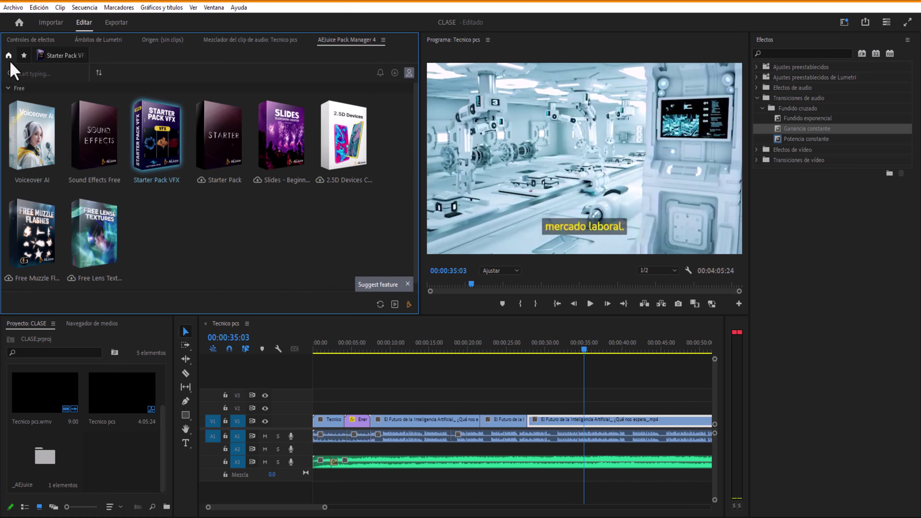
pyautogui.click(229, 154)
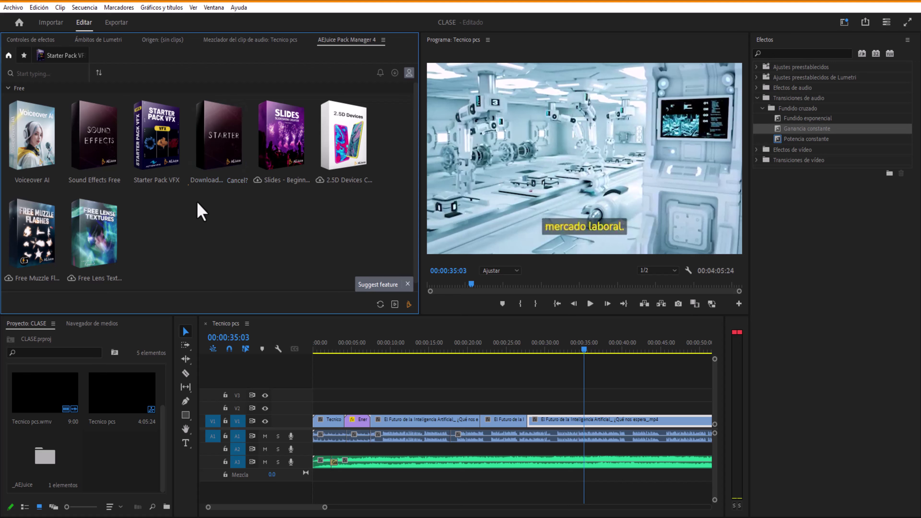
pyautogui.click(67, 62)
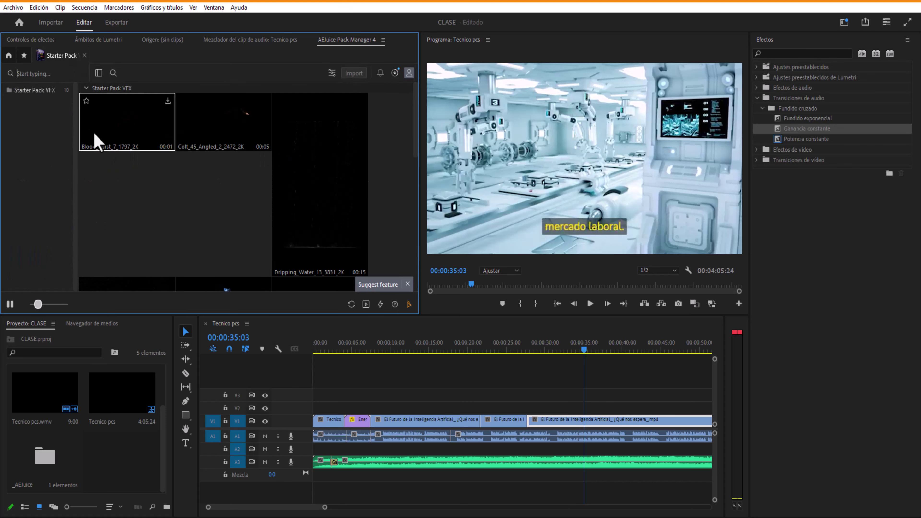
pyautogui.click(10, 55)
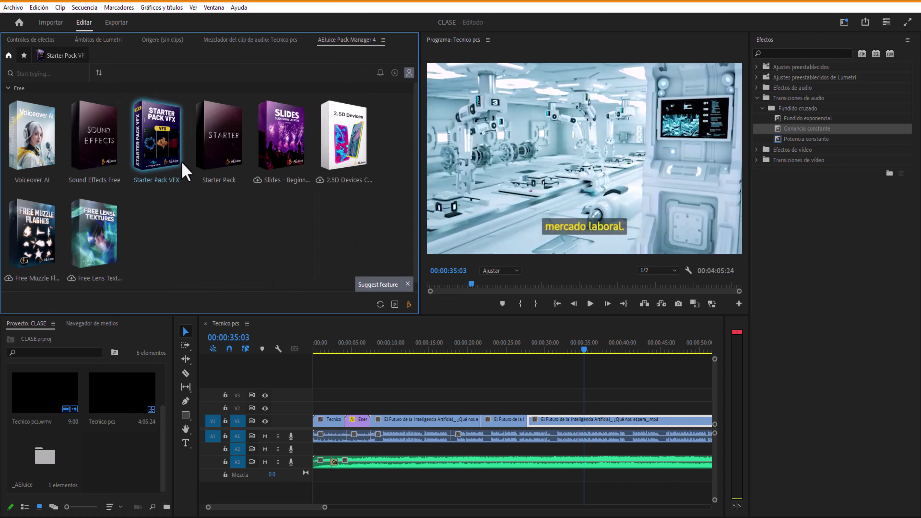
pyautogui.click(68, 60)
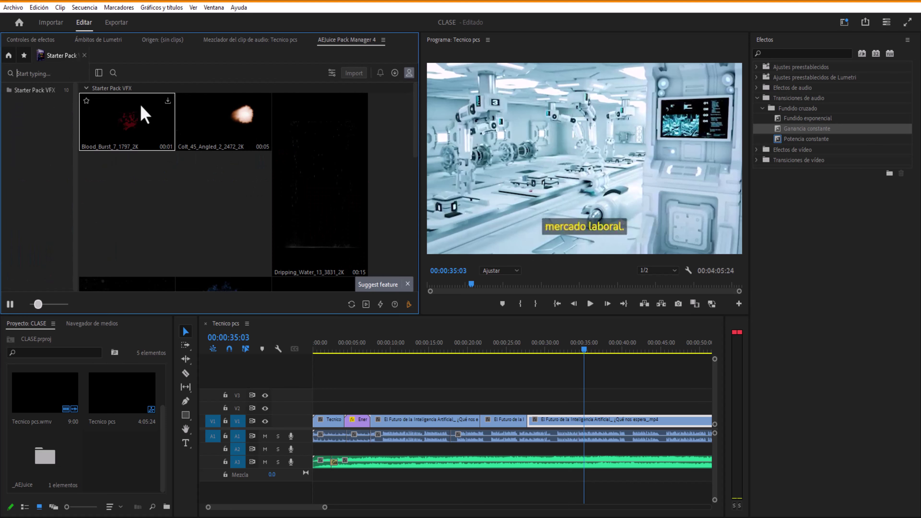
# Place the Energy_Shock blue ring effect from Starter Pack VFX on track V2 at about 00:00:26 and play the sequence from 00:00:25:00
pyautogui.scroll(-2, 212, 195)
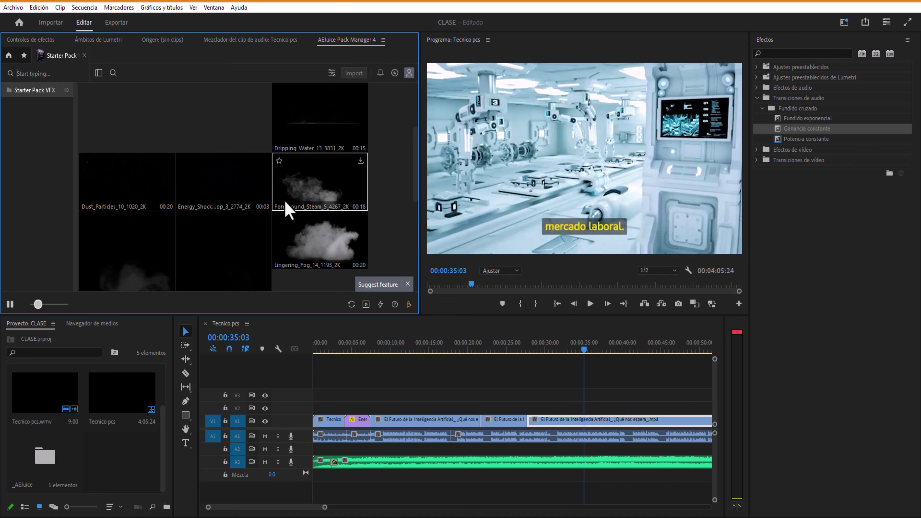
pyautogui.scroll(-1, 297, 217)
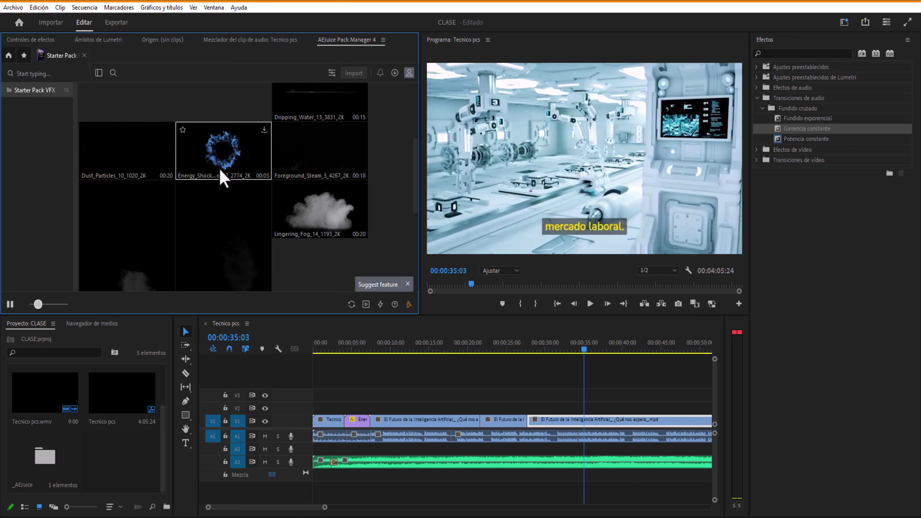
pyautogui.moveTo(221, 163); pyautogui.dragTo(515, 423)
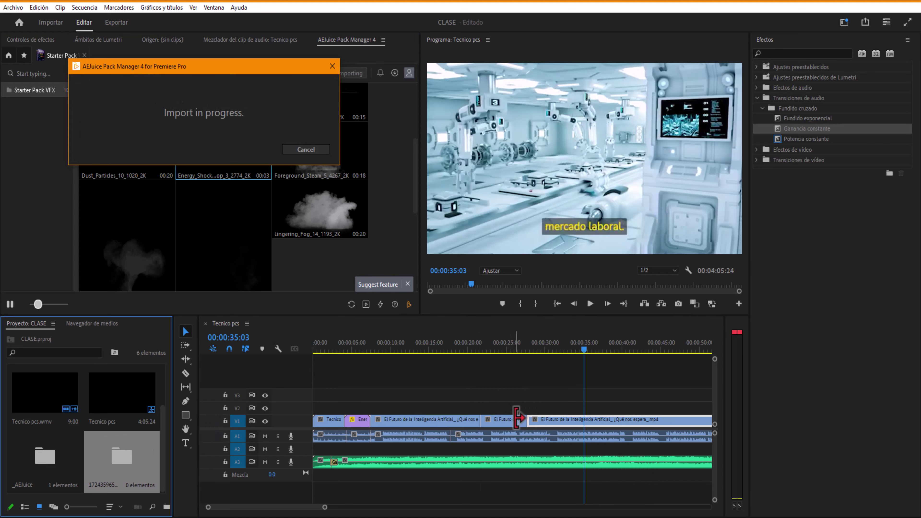
pyautogui.moveTo(270, 251); pyautogui.dragTo(549, 432)
pyautogui.click(506, 351)
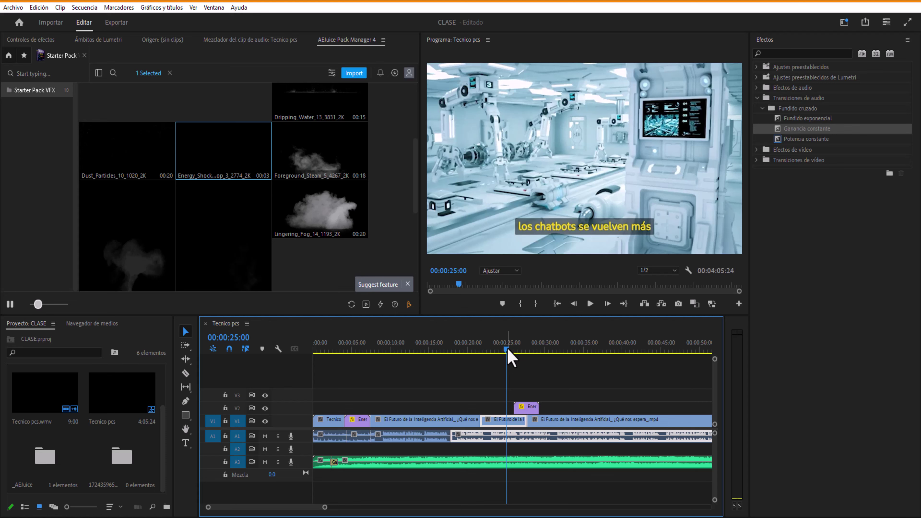
pyautogui.click(590, 303)
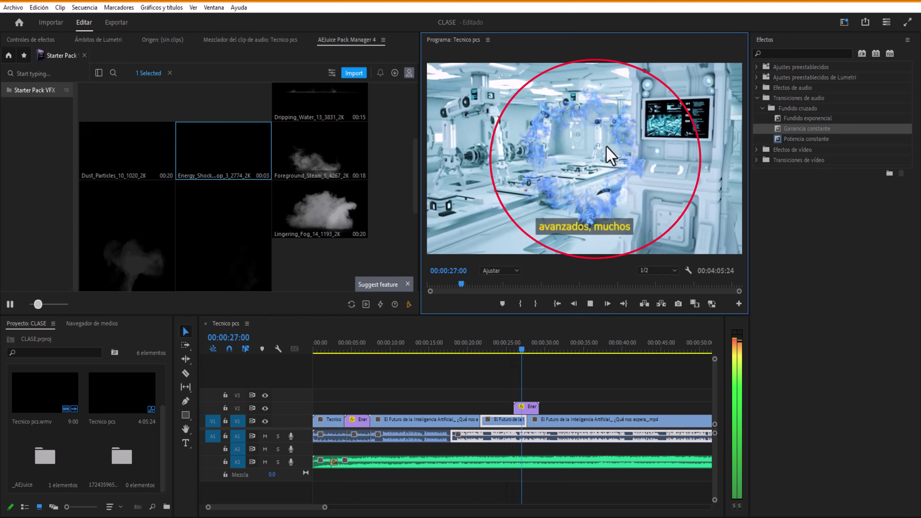
# Move the energy effect clip on V2 earlier, over the V1 cut just after 00:00:21, and play the sequence from 00:00:20:07
pyautogui.moveTo(525, 407); pyautogui.dragTo(484, 407)
pyautogui.click(469, 351)
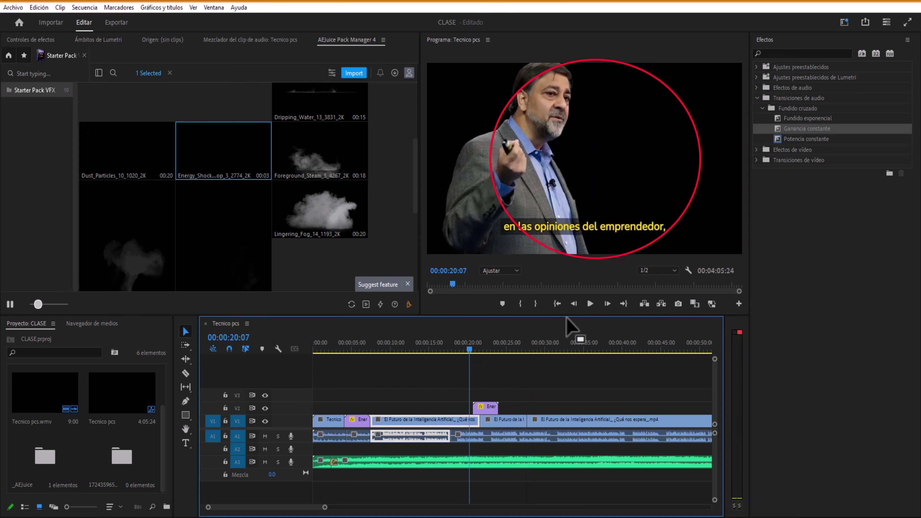
pyautogui.click(589, 303)
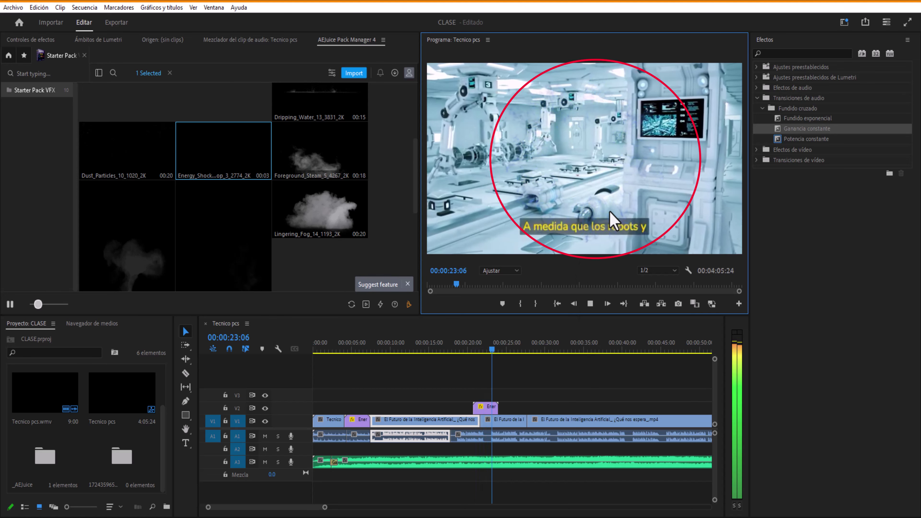
pyautogui.click(590, 303)
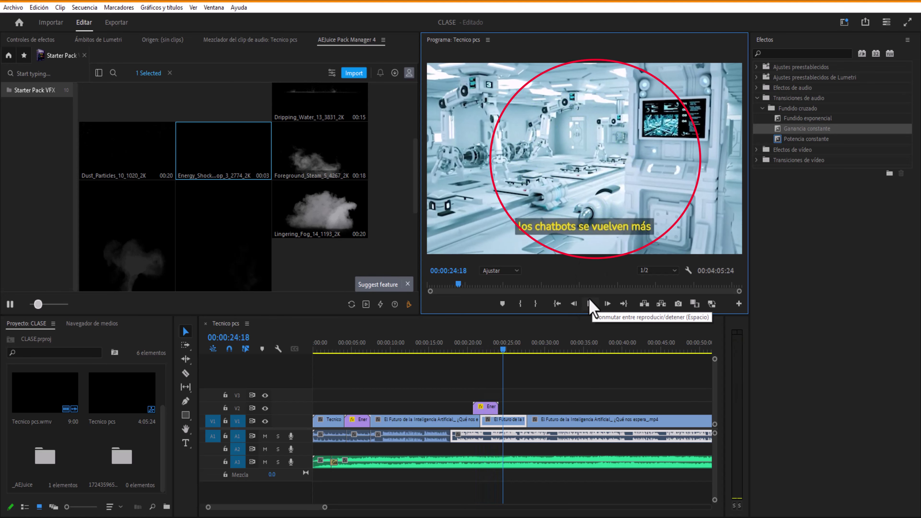